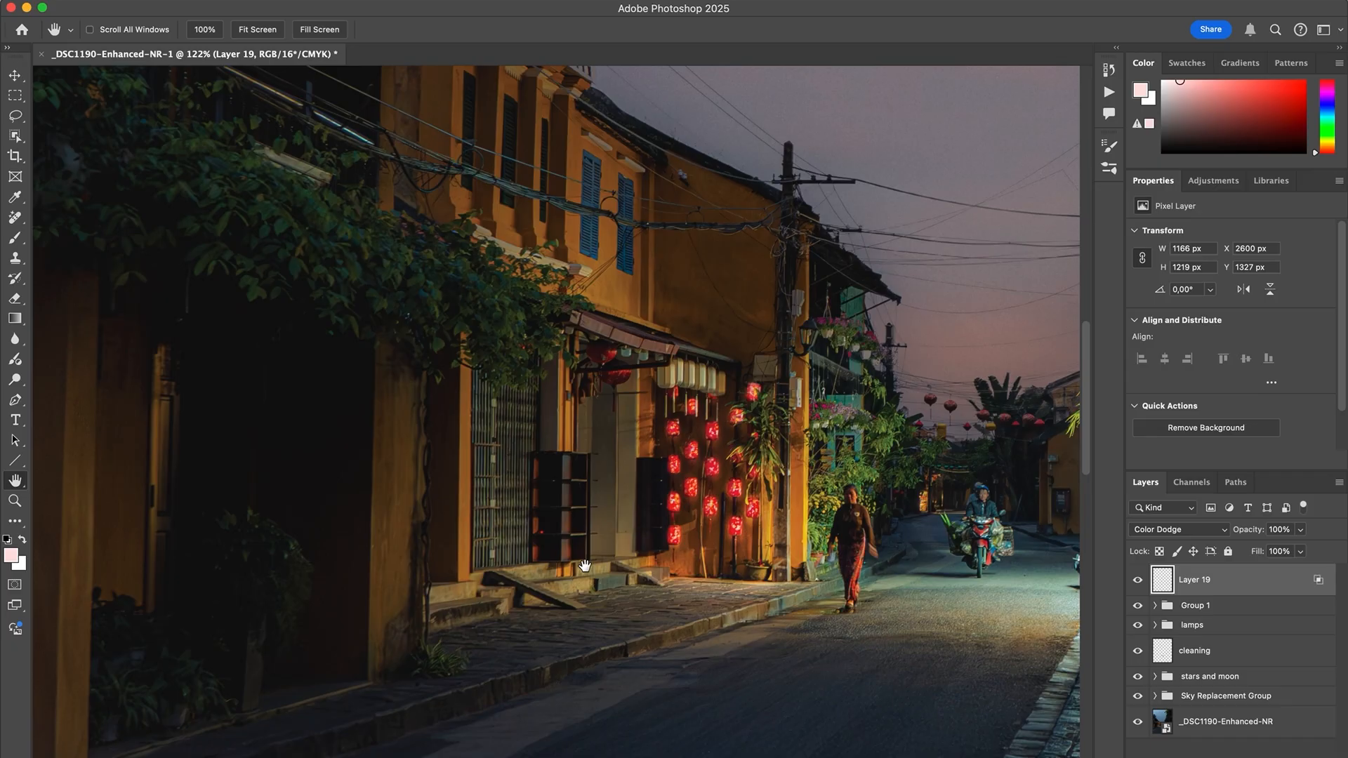
# Create a layer named "glow" above Layer 19 and set its blend mode to Soft Light.
pyautogui.scroll(-10, 585, 565)
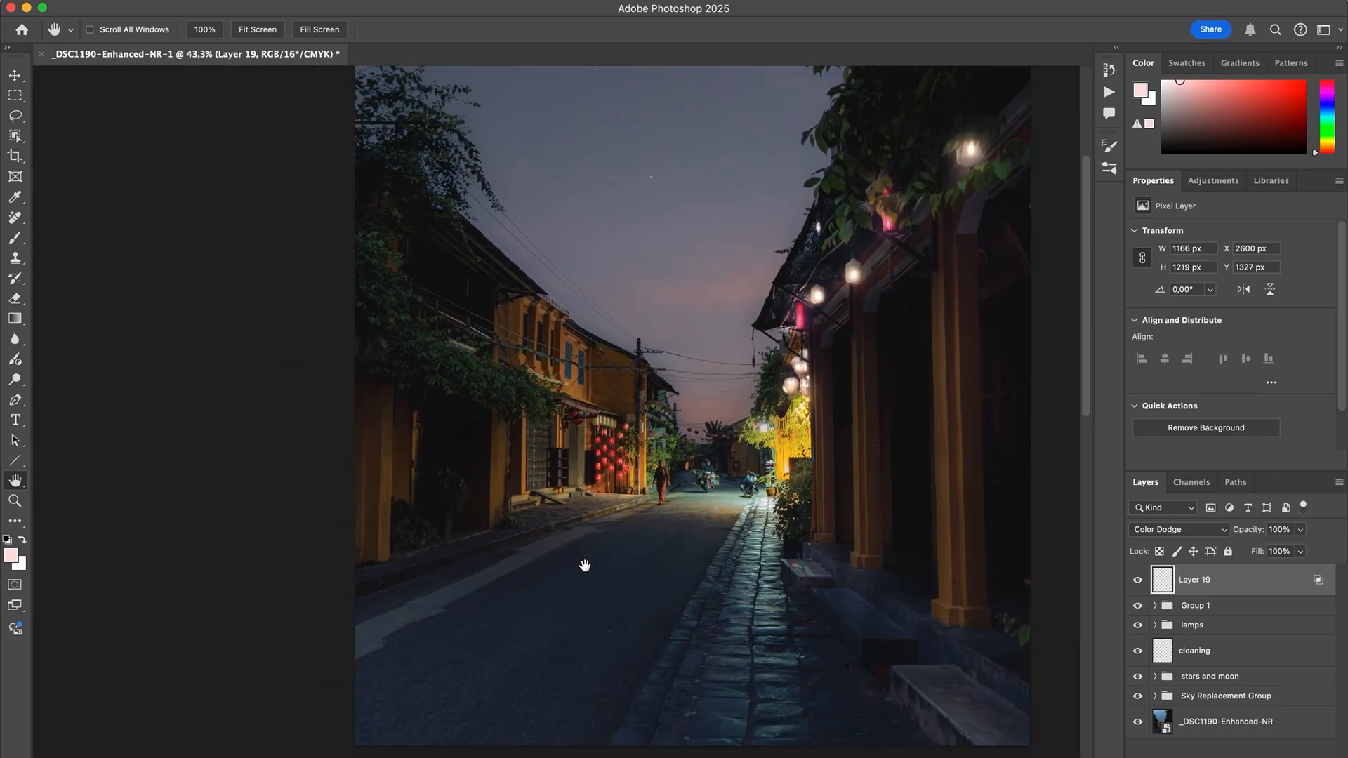
pyautogui.scroll(2, 584, 565)
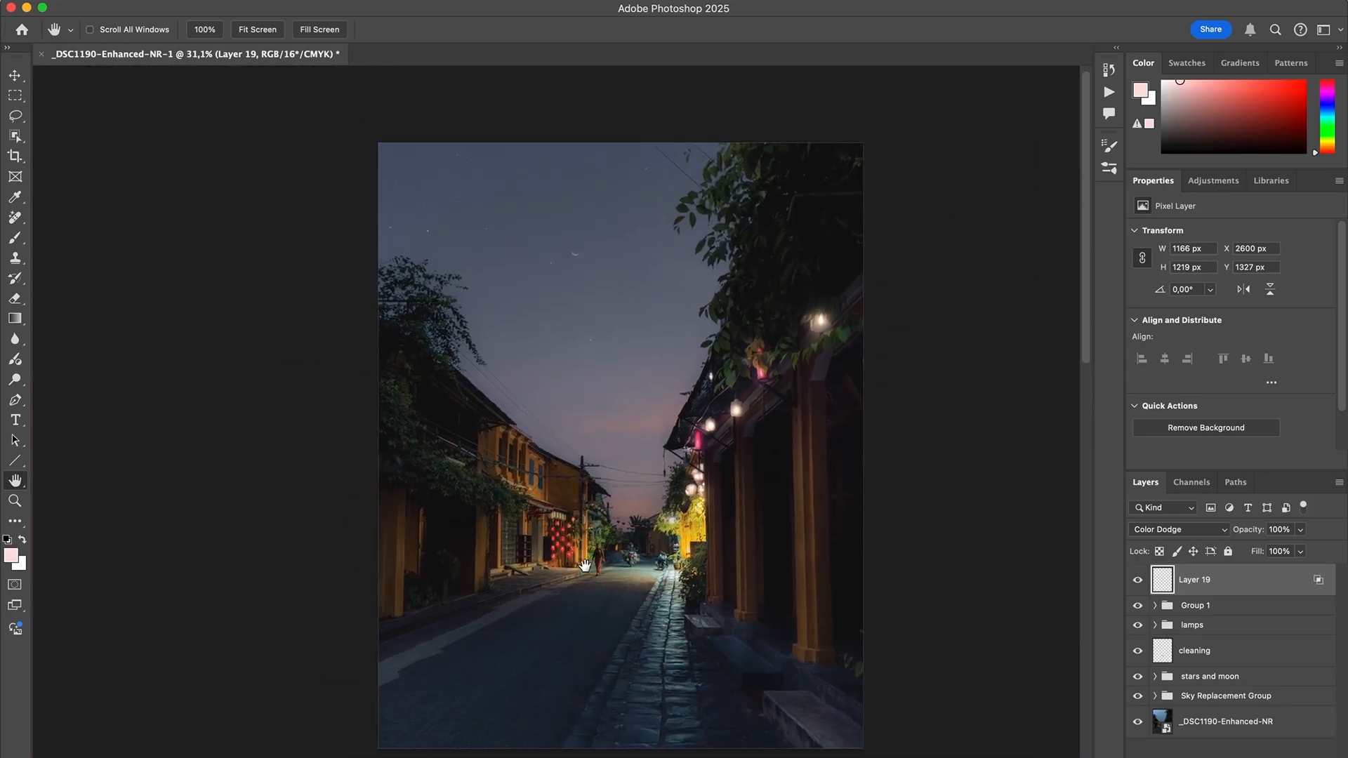
pyautogui.scroll(6, 585, 565)
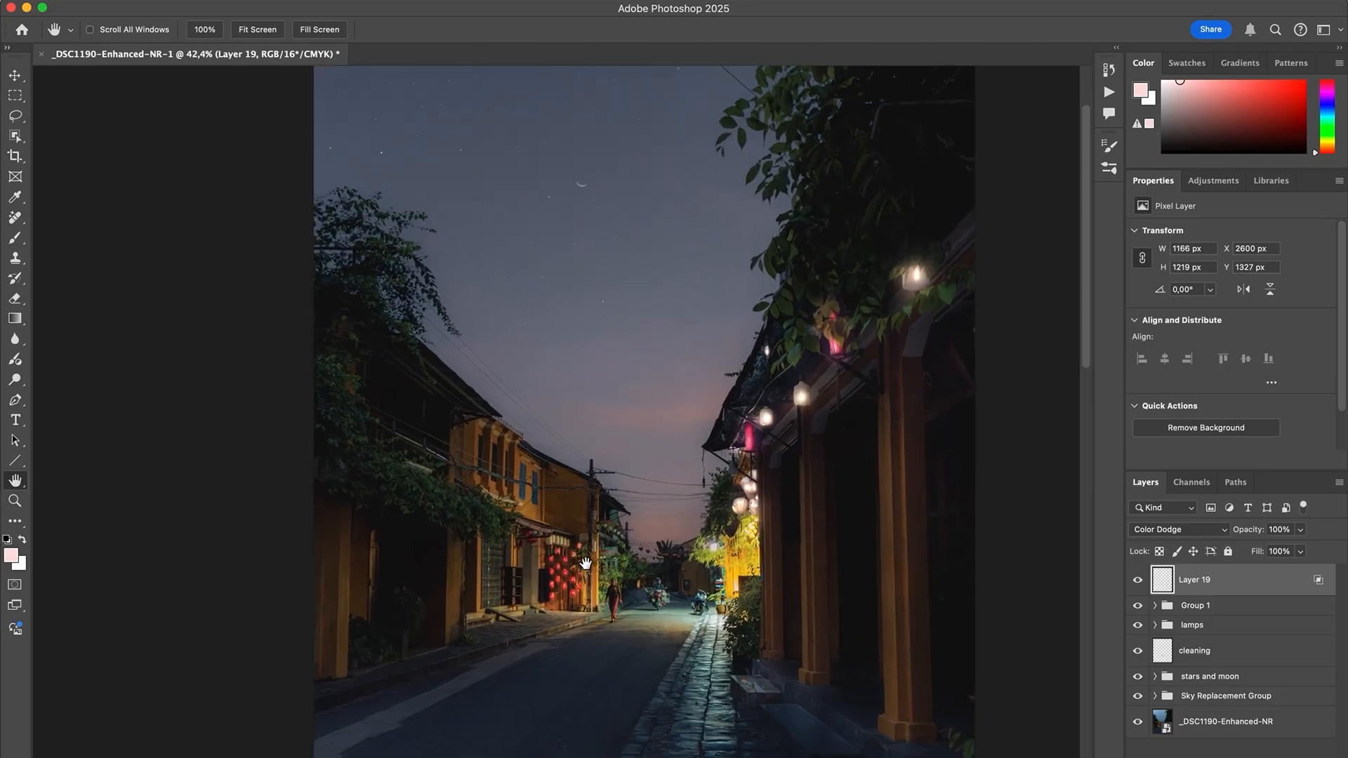
pyautogui.scroll(6, 584, 563)
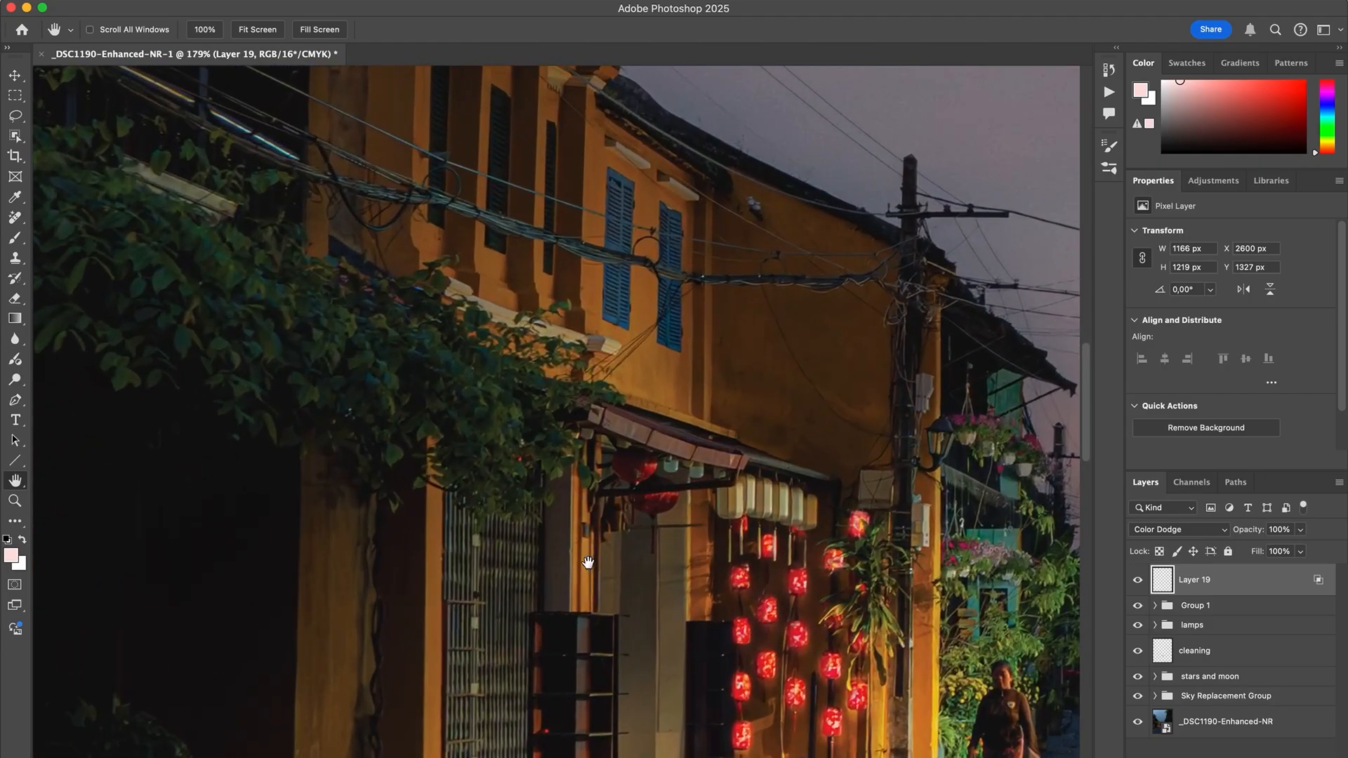
pyautogui.scroll(3, 590, 562)
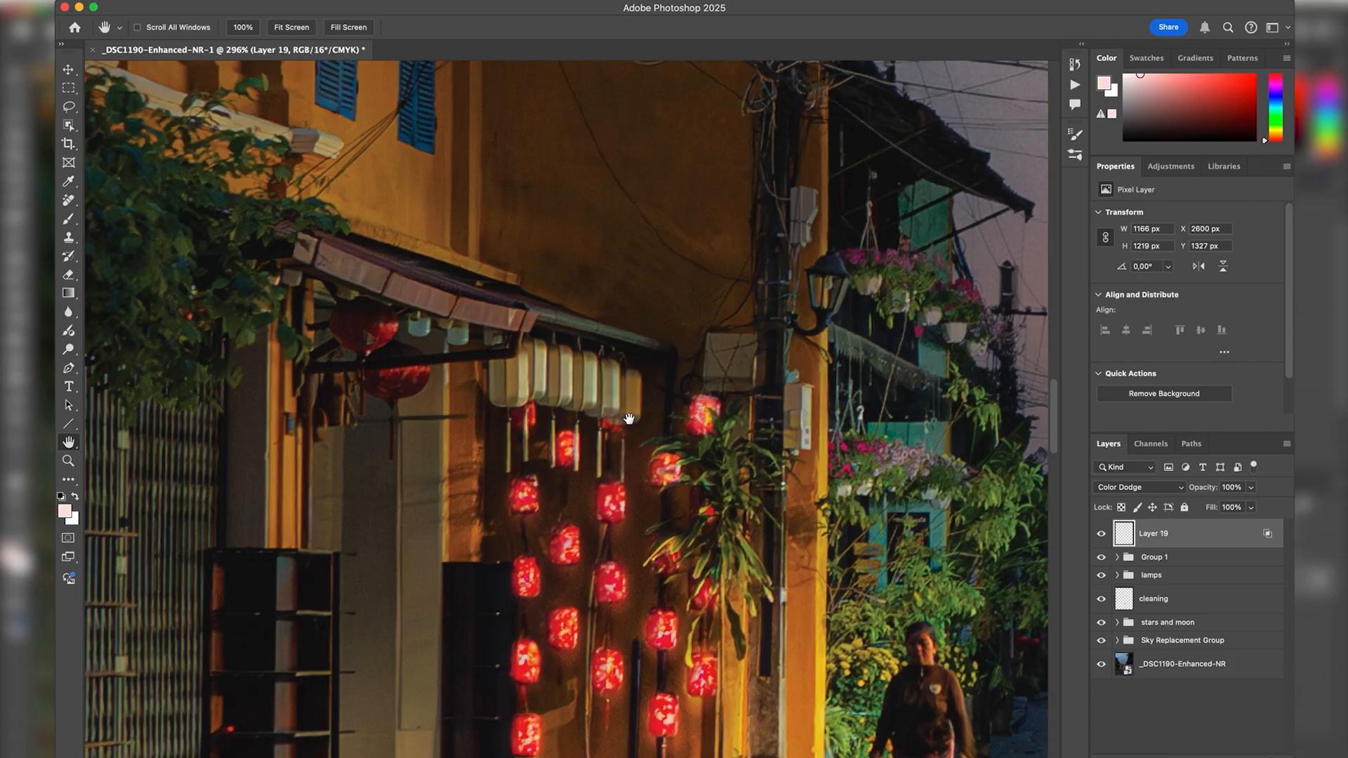
pyautogui.click(1262, 757)
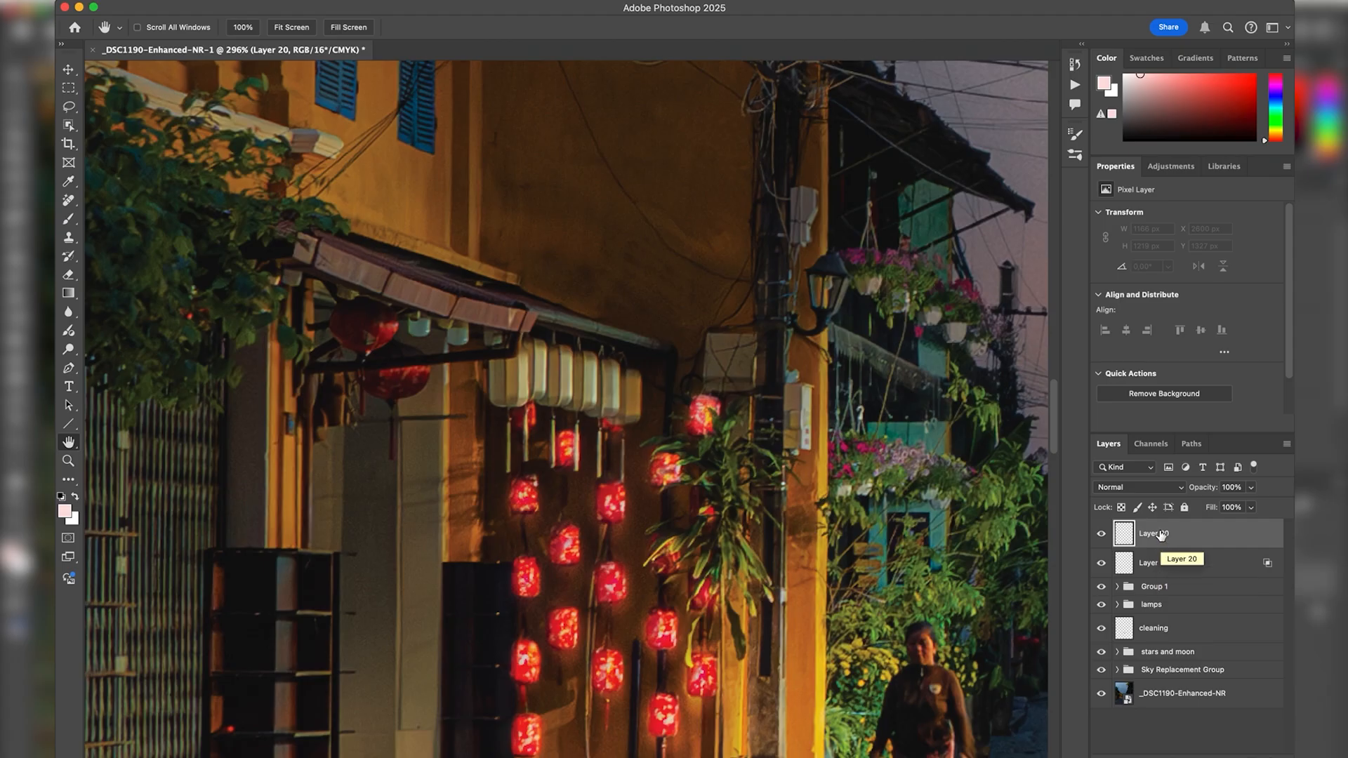
pyautogui.press('Return')
pyautogui.click(1142, 489)
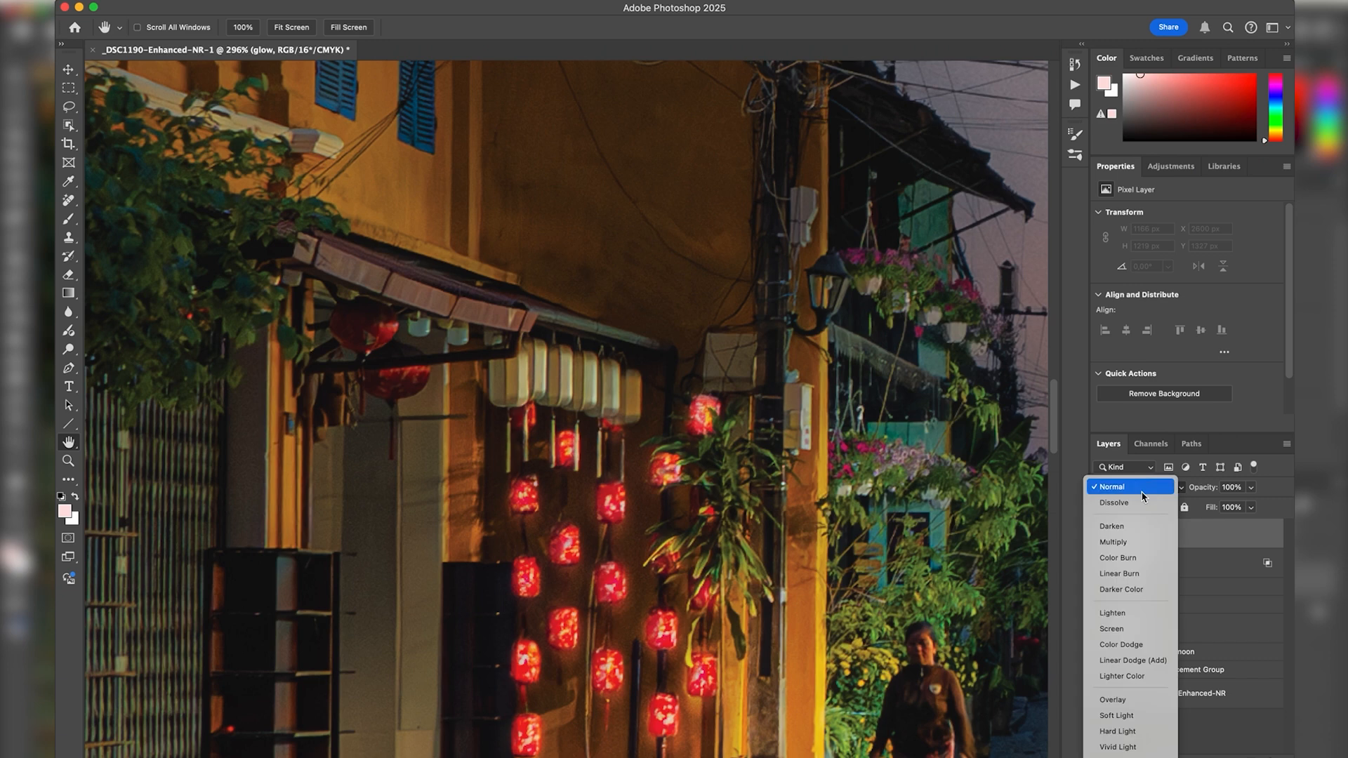
pyautogui.click(1121, 723)
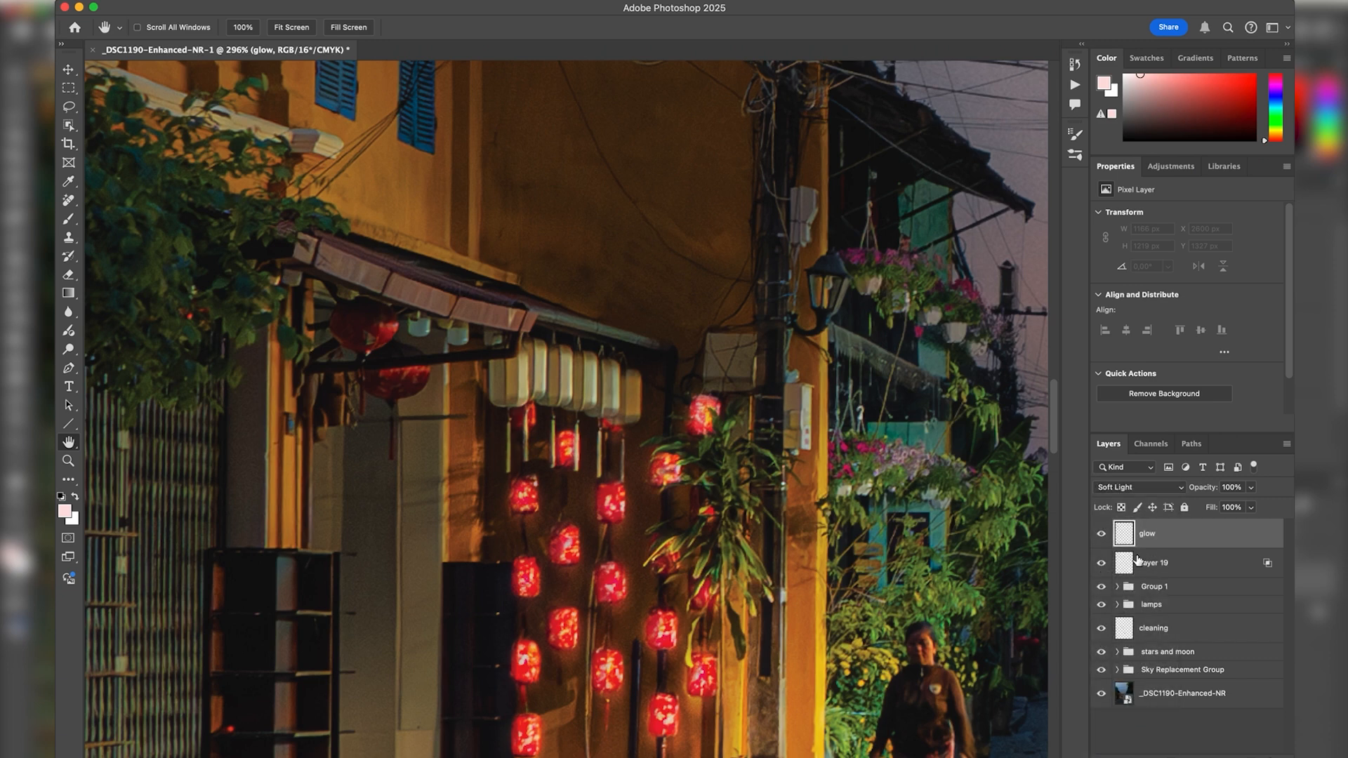
# Paint a pale warm orange glow over the white lanterns and the two small bulbs under the awning with a 100% flow brush.
pyautogui.press('b')
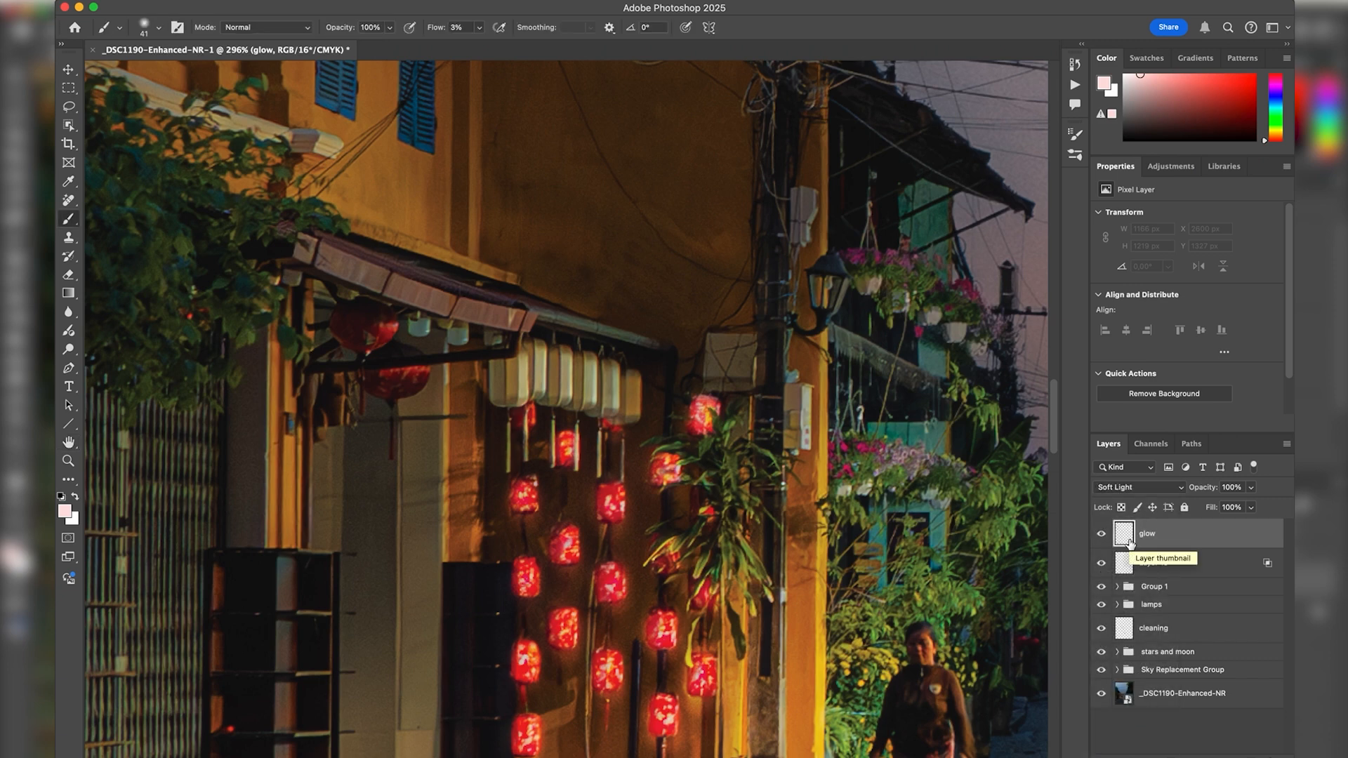
pyautogui.click(454, 28)
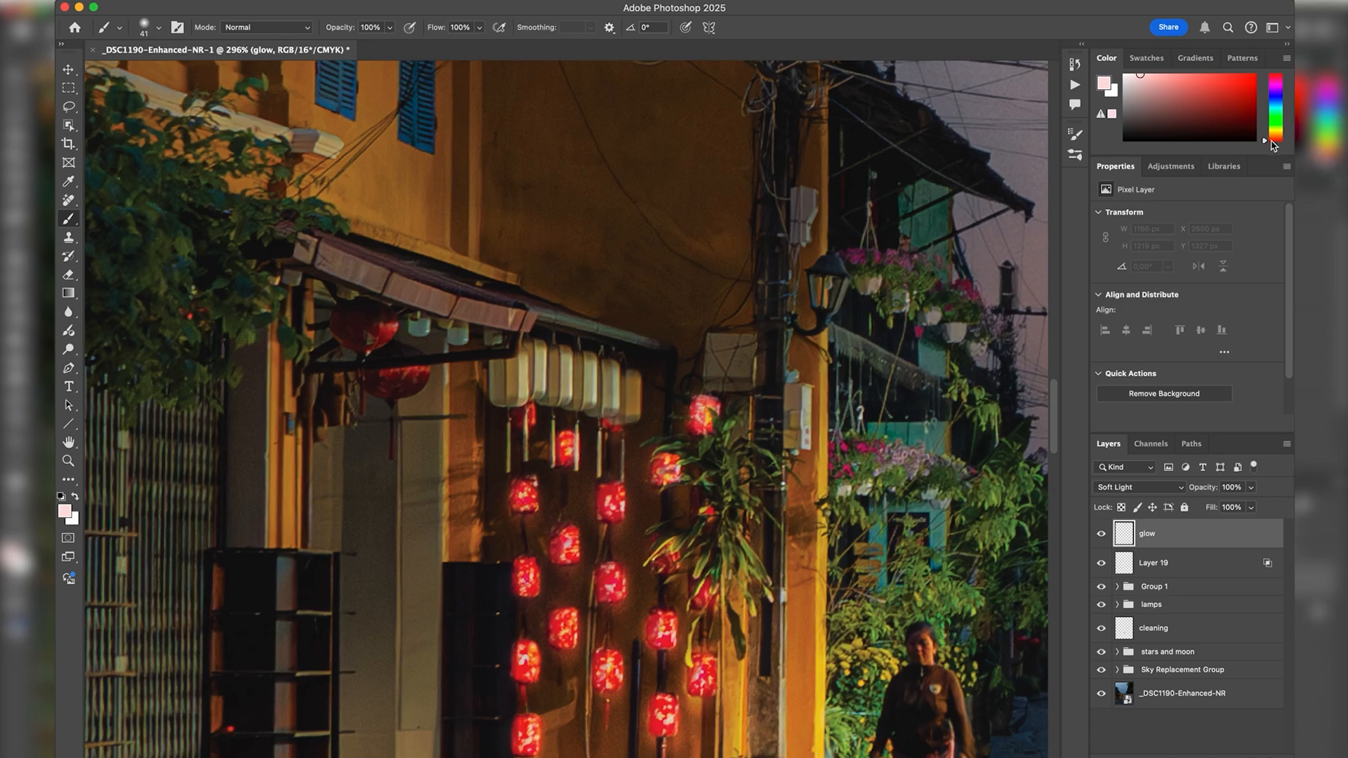
pyautogui.moveTo(1267, 143); pyautogui.dragTo(1268, 138)
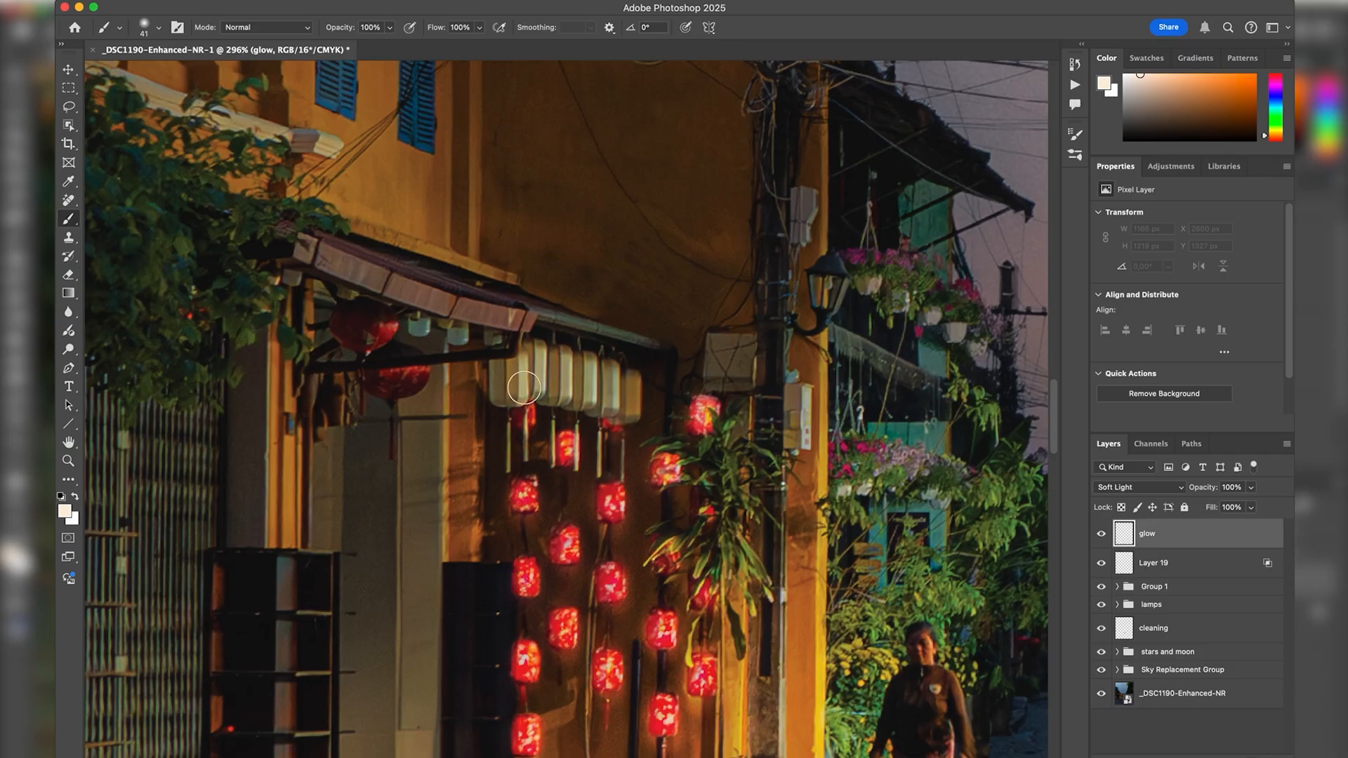
pyautogui.moveTo(525, 385)
pyautogui.keyDown('ctrl'); pyautogui.keyDown('alt'); pyautogui.mouseDown()
pyautogui.moveTo(559, 385)
pyautogui.moveTo(507, 378)
pyautogui.moveTo(508, 389)
pyautogui.moveTo(504, 375)
pyautogui.moveTo(507, 389)
pyautogui.moveTo(631, 397)
pyautogui.mouseUp(); pyautogui.keyUp('alt'); pyautogui.keyUp('ctrl')
pyautogui.press('super+z')
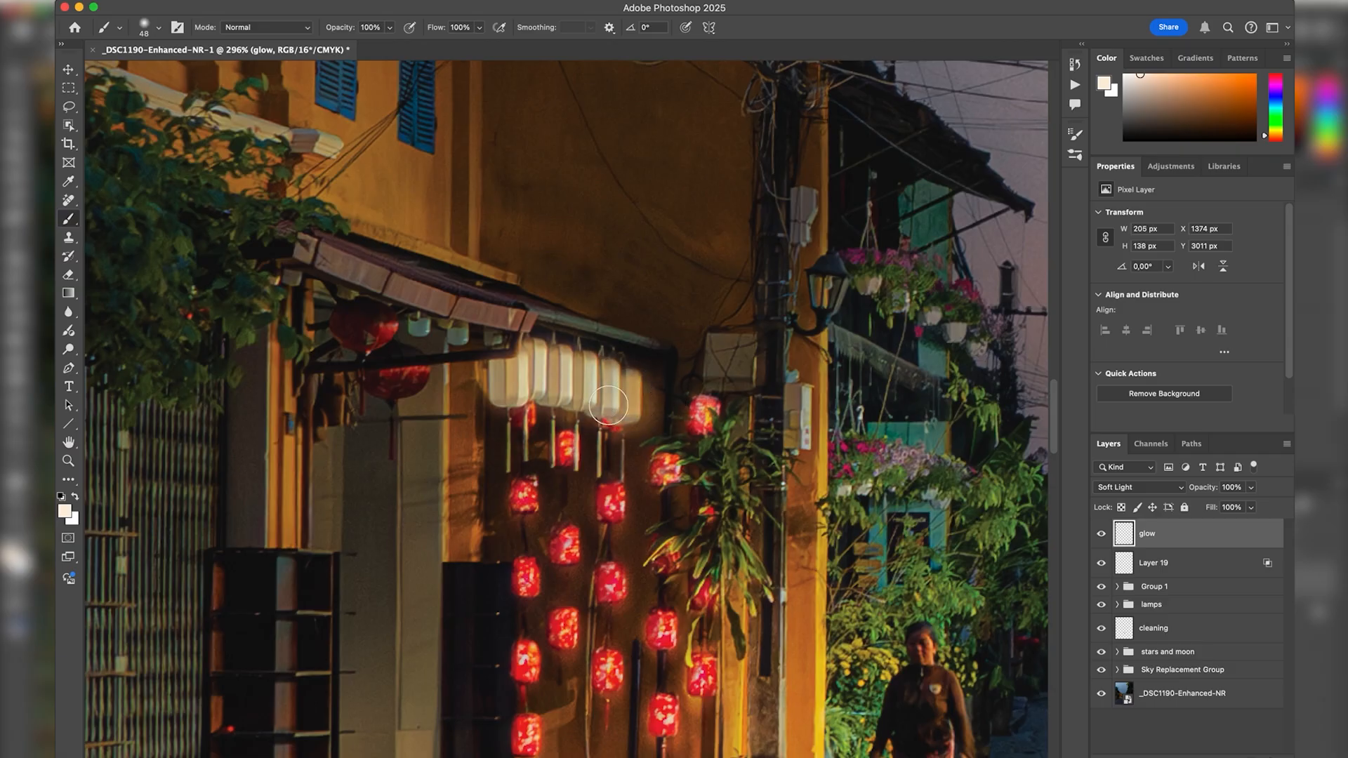
pyautogui.moveTo(442, 331)
pyautogui.keyDown('ctrl'); pyautogui.keyDown('alt'); pyautogui.mouseDown()
pyautogui.moveTo(414, 324)
pyautogui.moveTo(458, 335)
pyautogui.mouseUp(); pyautogui.keyUp('alt'); pyautogui.keyUp('ctrl')
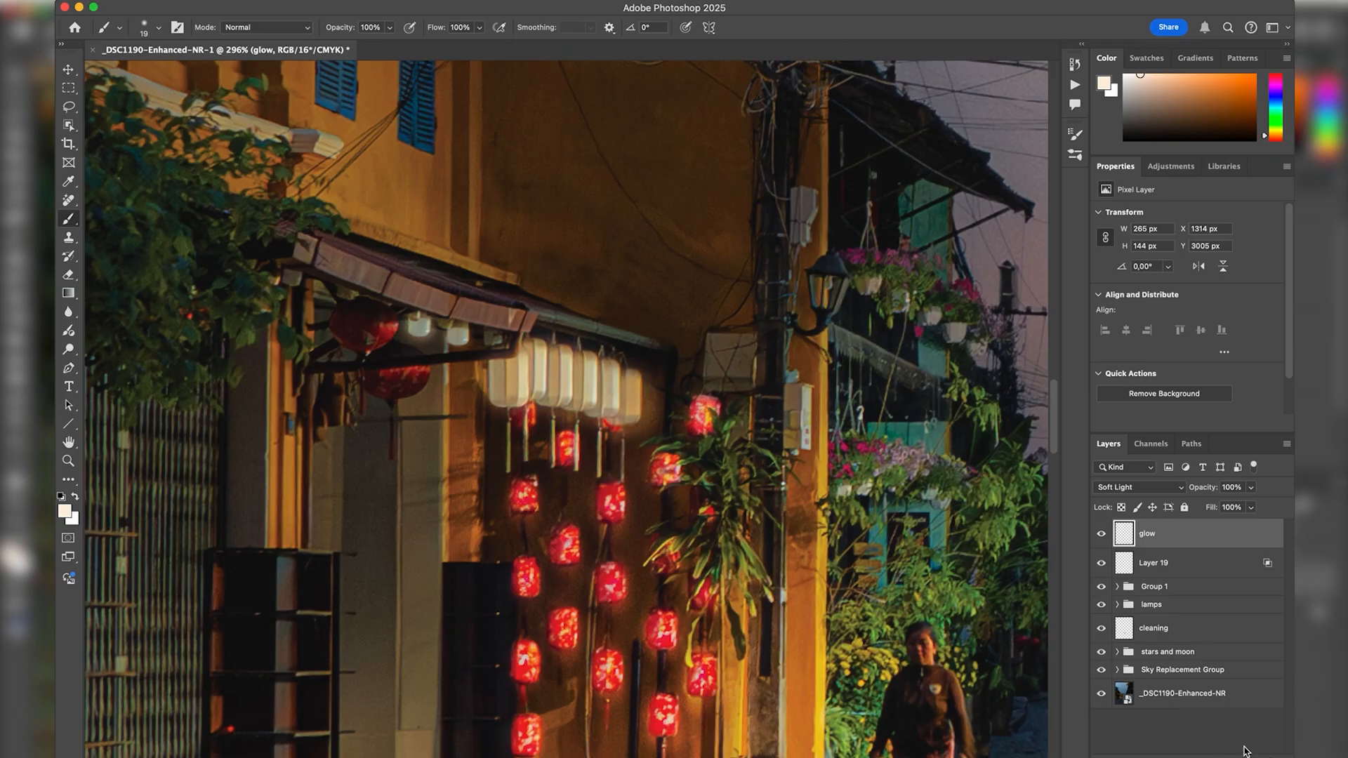
# Create another layer above the glow layer and name it "bulb".
pyautogui.press('super+shift+alt+n')
pyautogui.doubleClick(1163, 533)
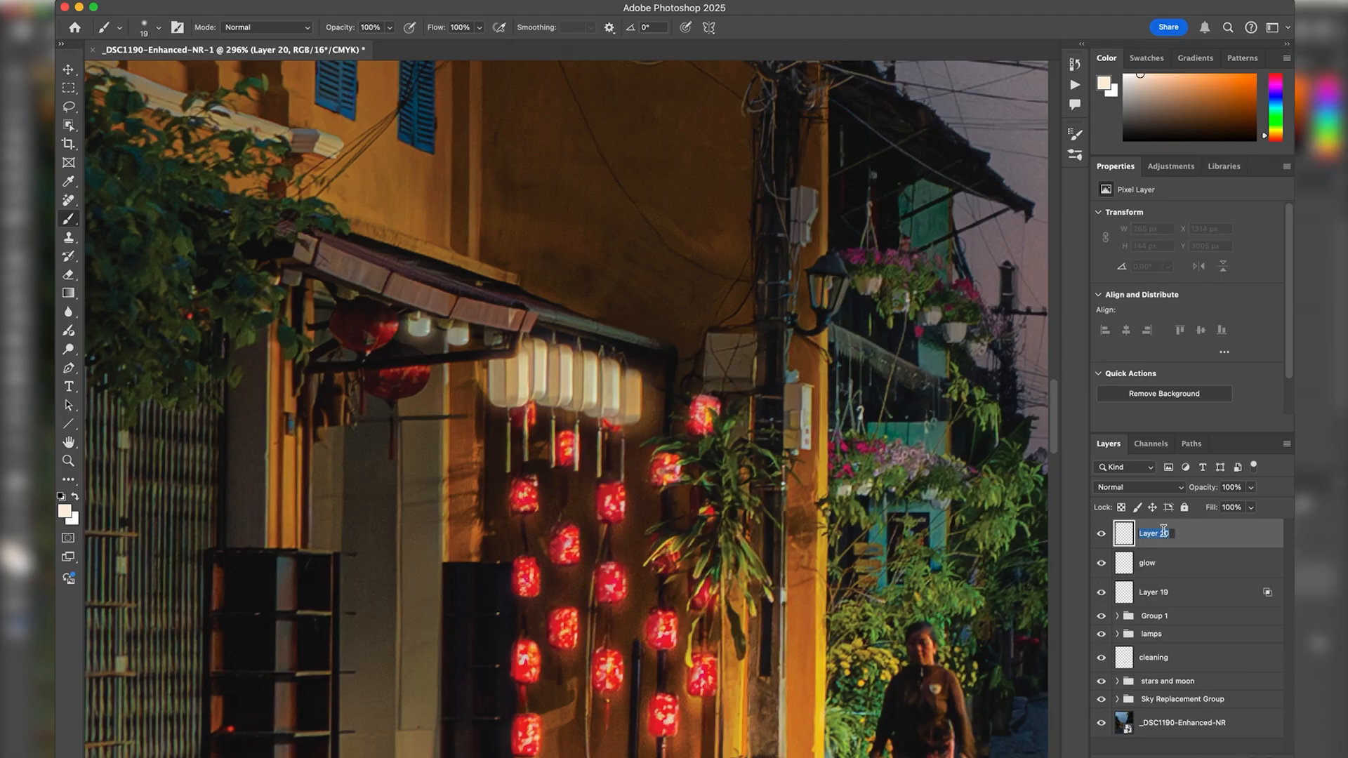
pyautogui.write('bulb')
pyautogui.press('Return')
# Turn off Transparency Shapes Layer for the bulb layer and set its blend mode to Color Dodge.
pyautogui.doubleClick(1275, 539)
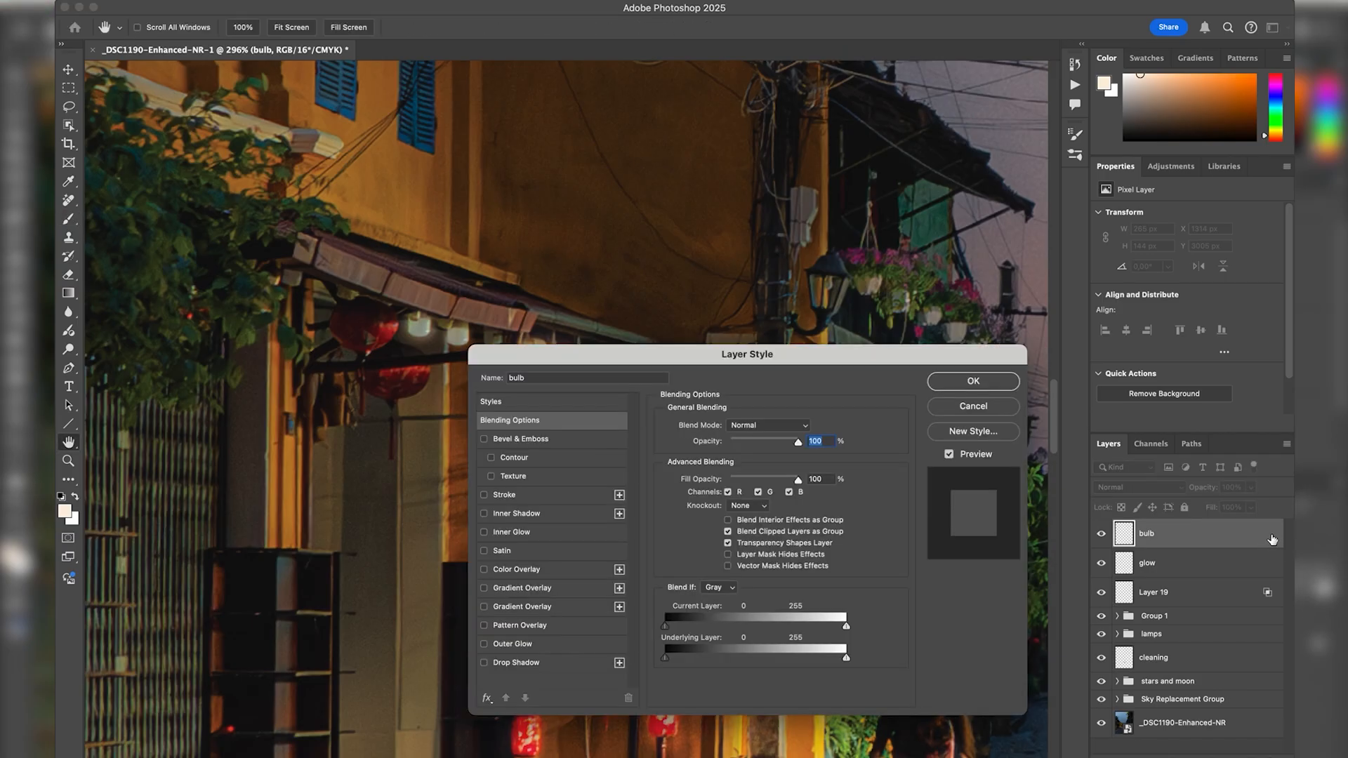
pyautogui.click(728, 544)
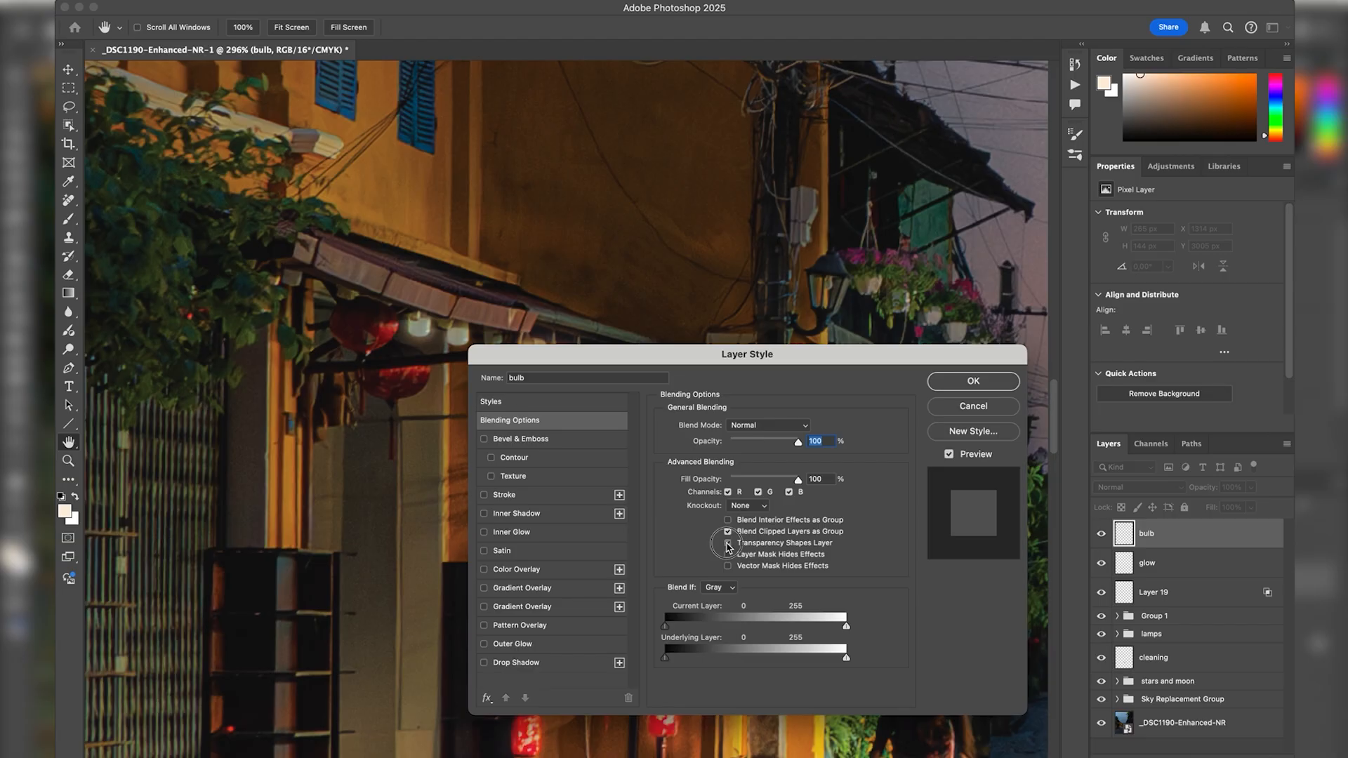
pyautogui.click(999, 384)
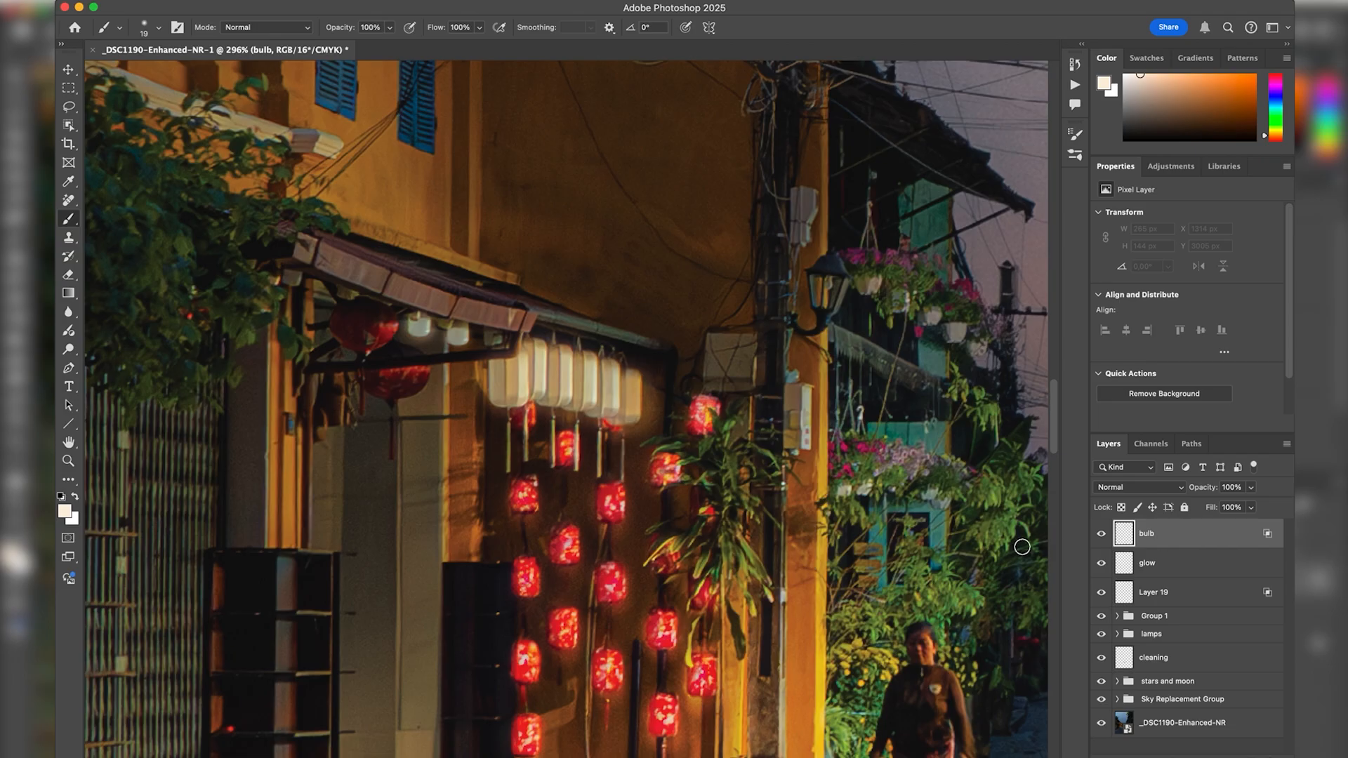
pyautogui.click(1137, 487)
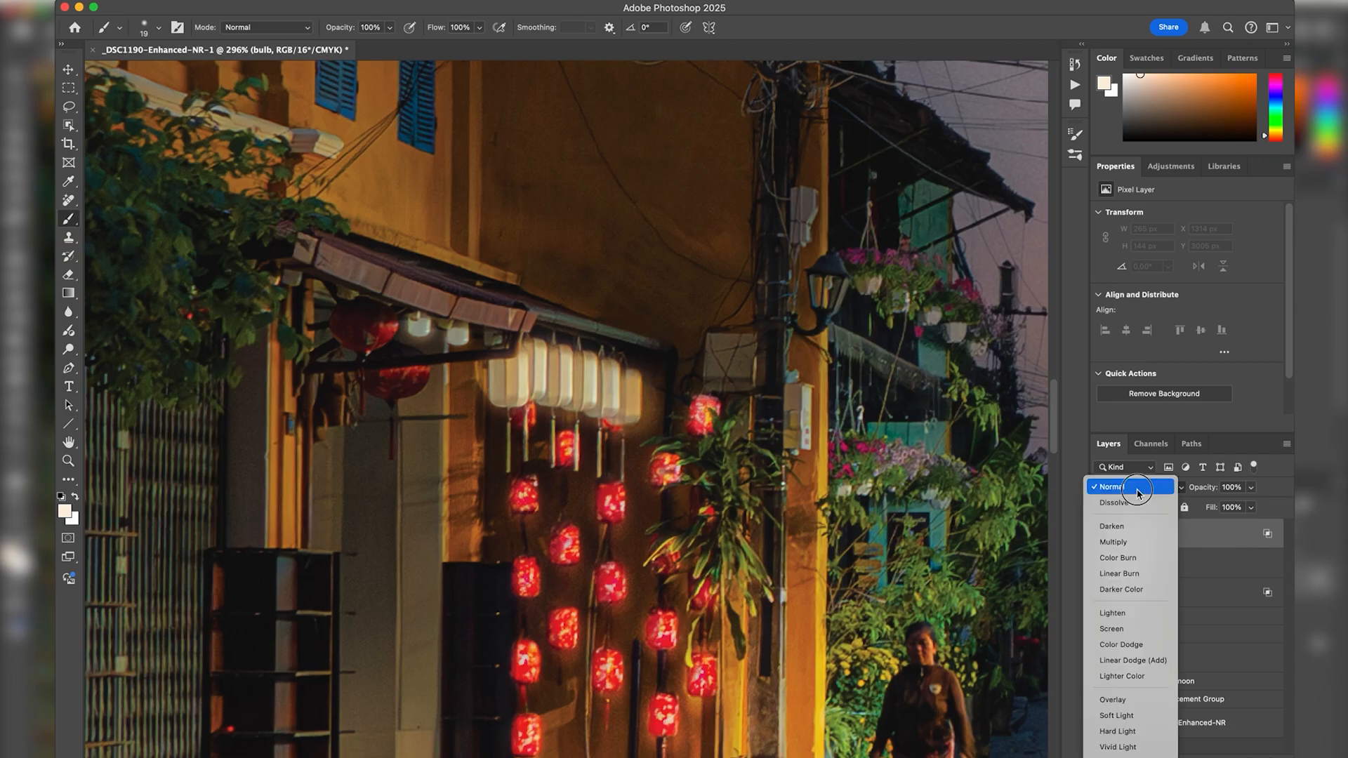
pyautogui.click(1154, 642)
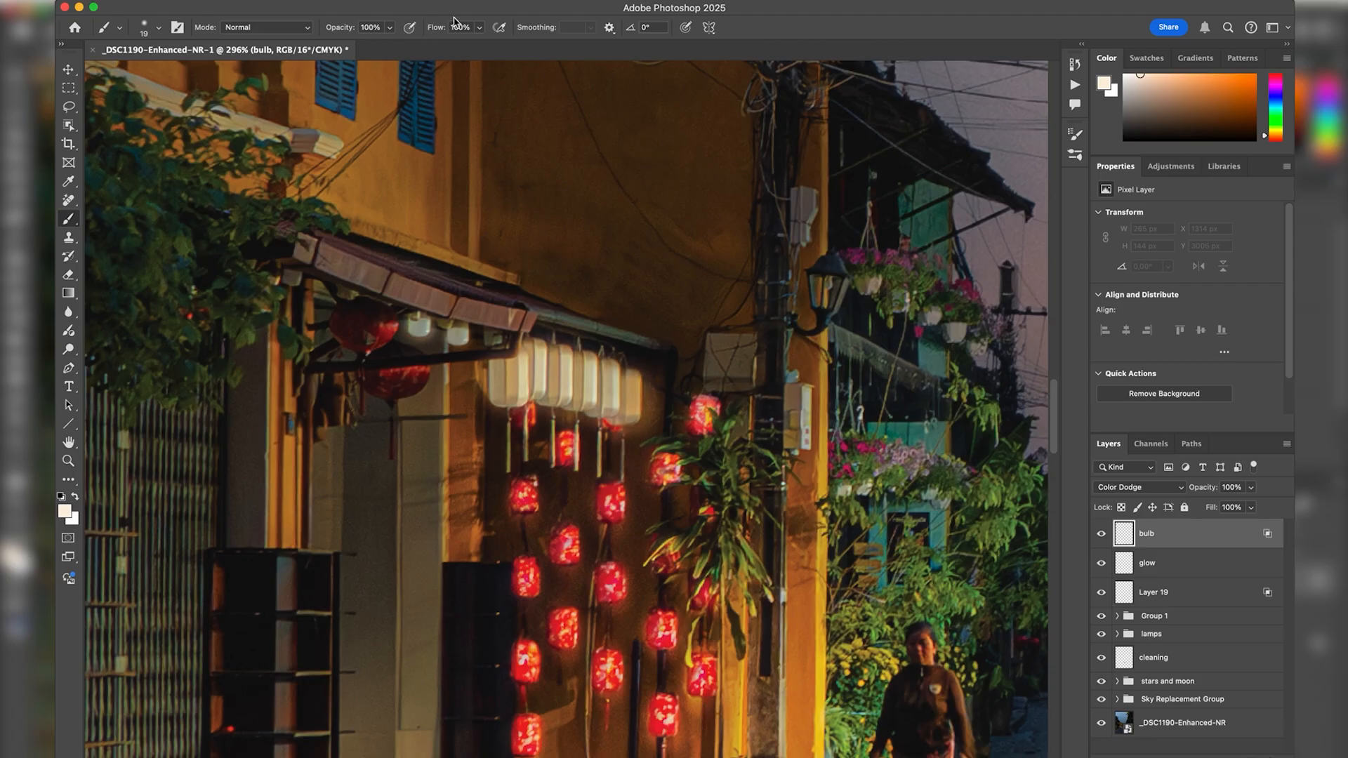
# Brighten the centres of the white lanterns on the bulb layer with a 2% flow brush, varying the brush size.
pyautogui.click(437, 31)
pyautogui.press('super+plus')
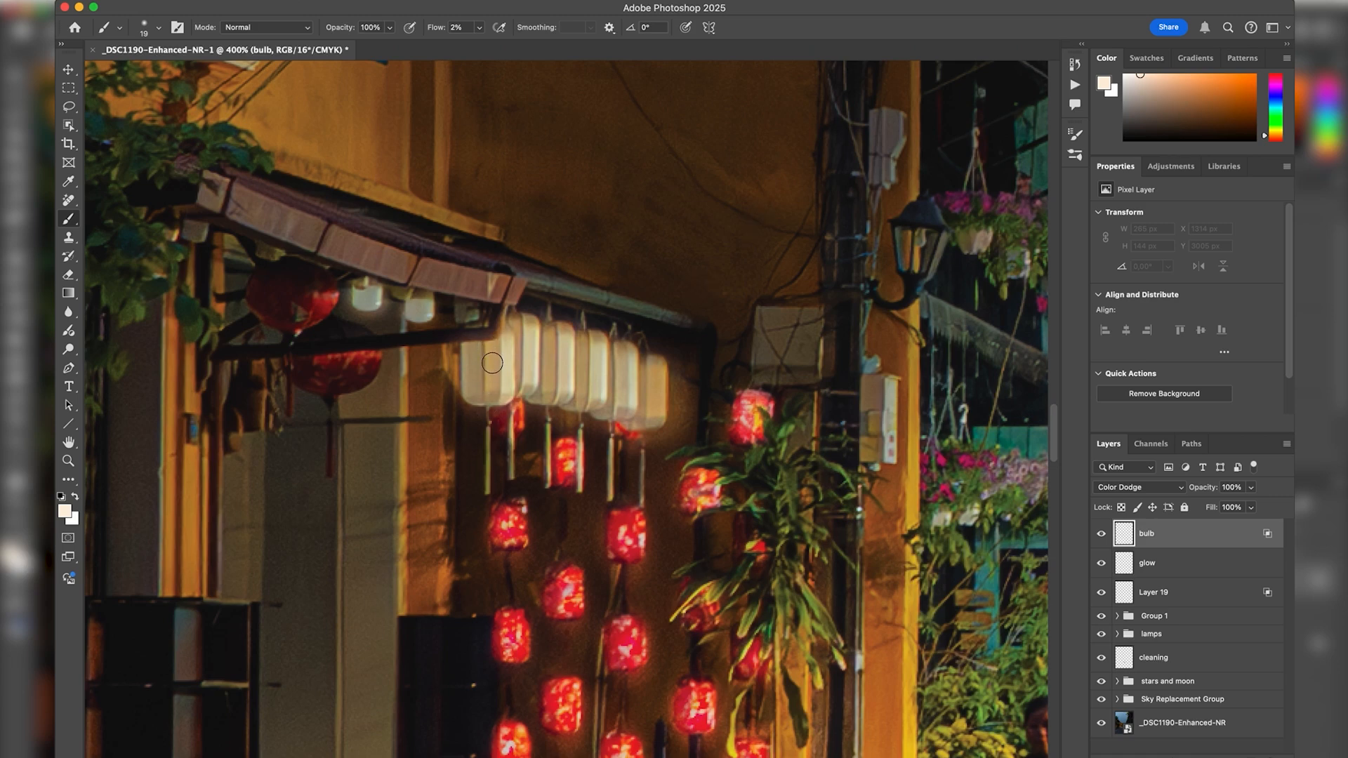
pyautogui.moveTo(491, 356)
pyautogui.mouseDown()
pyautogui.moveTo(489, 379)
pyautogui.moveTo(491, 348)
pyautogui.moveTo(523, 365)
pyautogui.moveTo(525, 351)
pyautogui.moveTo(559, 379)
pyautogui.moveTo(560, 340)
pyautogui.moveTo(587, 351)
pyautogui.moveTo(589, 390)
pyautogui.moveTo(588, 349)
pyautogui.moveTo(626, 355)
pyautogui.moveTo(625, 409)
pyautogui.moveTo(659, 392)
pyautogui.moveTo(664, 364)
pyautogui.mouseUp()
pyautogui.press('[')
pyautogui.press('[')
pyautogui.moveTo(506, 366); pyautogui.dragTo(583, 362)
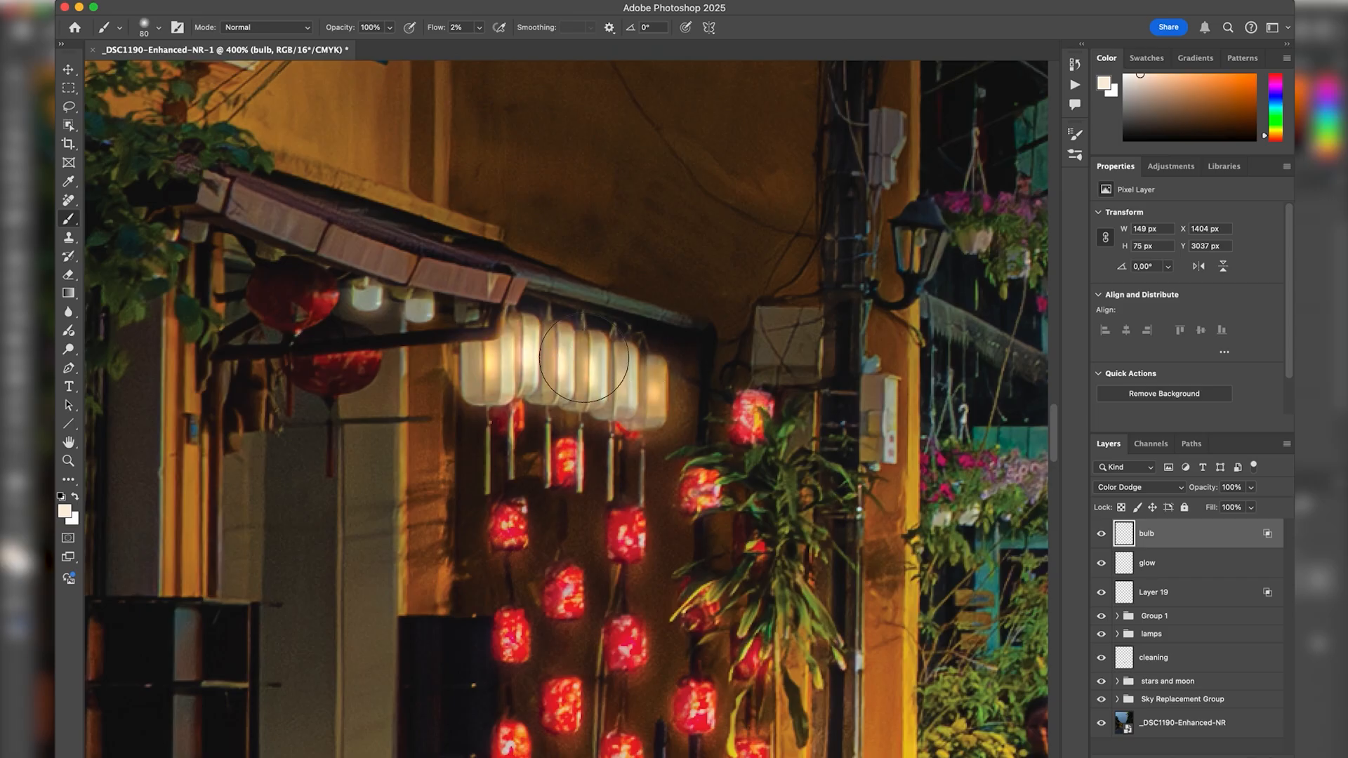
pyautogui.click(494, 366)
pyautogui.moveTo(481, 351)
pyautogui.mouseDown()
pyautogui.moveTo(511, 352)
pyautogui.moveTo(481, 351)
pyautogui.moveTo(488, 371)
pyautogui.moveTo(487, 351)
pyautogui.moveTo(564, 386)
pyautogui.moveTo(616, 374)
pyautogui.moveTo(657, 383)
pyautogui.moveTo(651, 421)
pyautogui.moveTo(650, 397)
pyautogui.mouseUp()
pyautogui.press('[')
pyautogui.press('[')
pyautogui.press('[')
pyautogui.press('[')
# Toggle the bulb and glow layers to compare the effect, and brighten the two small bulbs under the awning on the bulb layer.
pyautogui.keyDown('shift'); pyautogui.click(1180, 569); pyautogui.keyUp('shift')
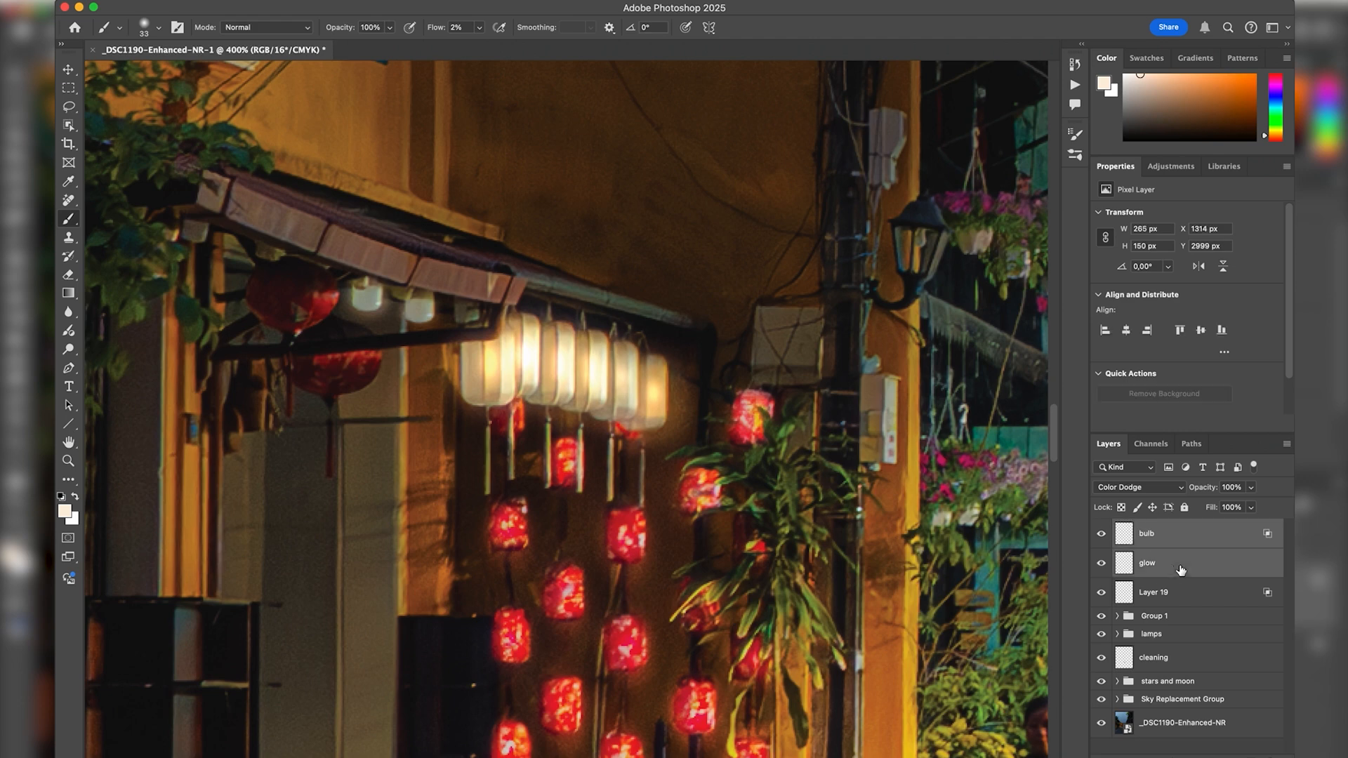
pyautogui.press('super+comma')
pyautogui.press('super+comma')
pyautogui.click(1182, 539)
pyautogui.moveTo(379, 289)
pyautogui.keyDown('ctrl'); pyautogui.keyDown('alt'); pyautogui.mouseDown()
pyautogui.moveTo(365, 292)
pyautogui.moveTo(421, 316)
pyautogui.moveTo(366, 297)
pyautogui.moveTo(387, 295)
pyautogui.mouseUp(); pyautogui.keyUp('alt'); pyautogui.keyUp('ctrl')
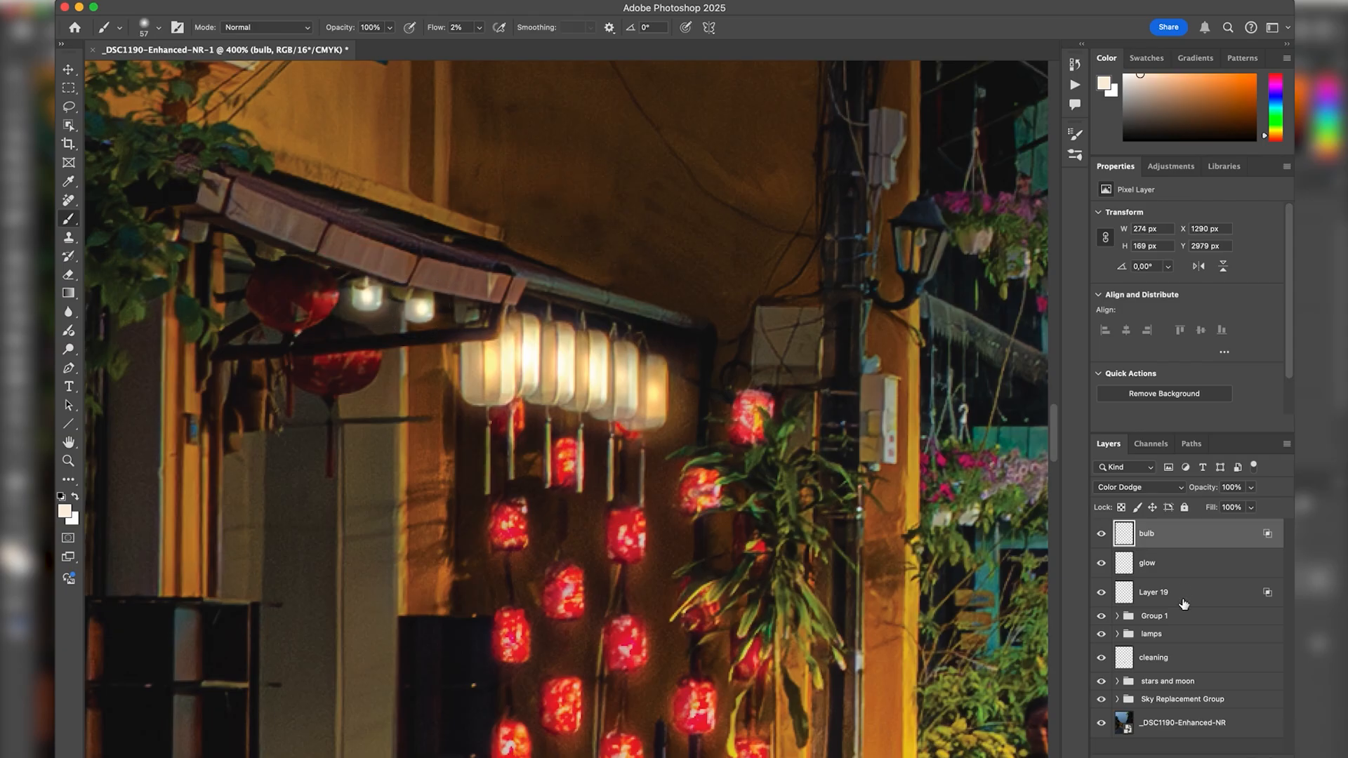
# Add a new layer above the bulb layer and set its blend mode to Soft Light.
pyautogui.click(1249, 756)
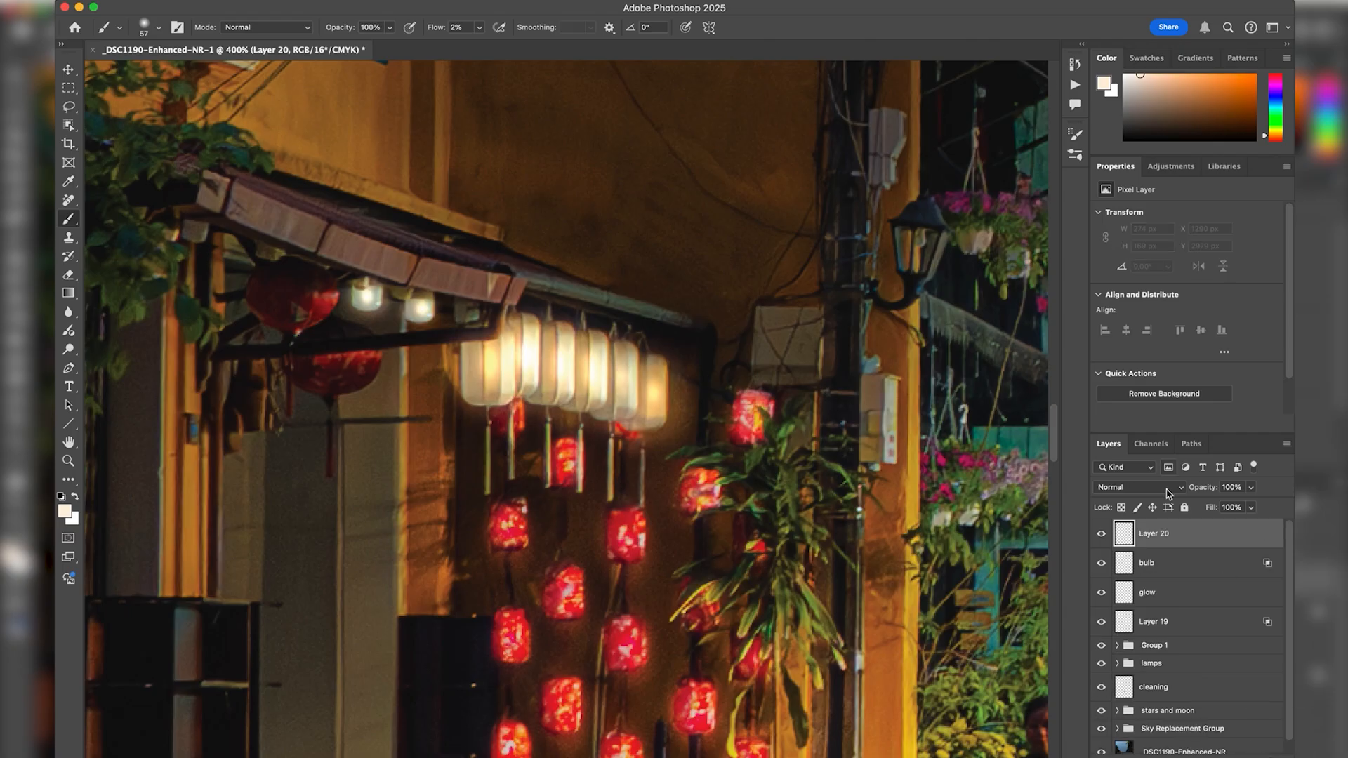
pyautogui.click(1137, 487)
pyautogui.click(1144, 700)
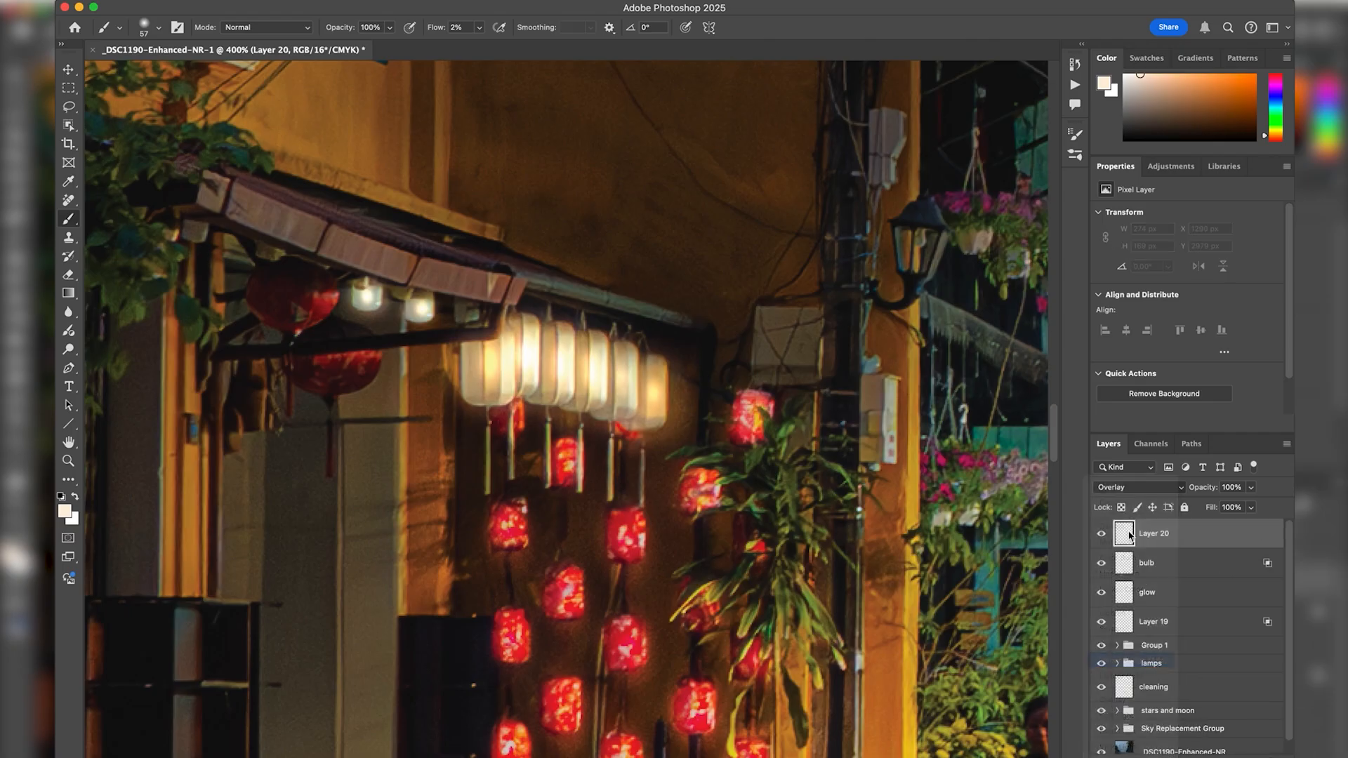
pyautogui.click(1138, 490)
pyautogui.click(1139, 490)
pyautogui.click(1139, 490)
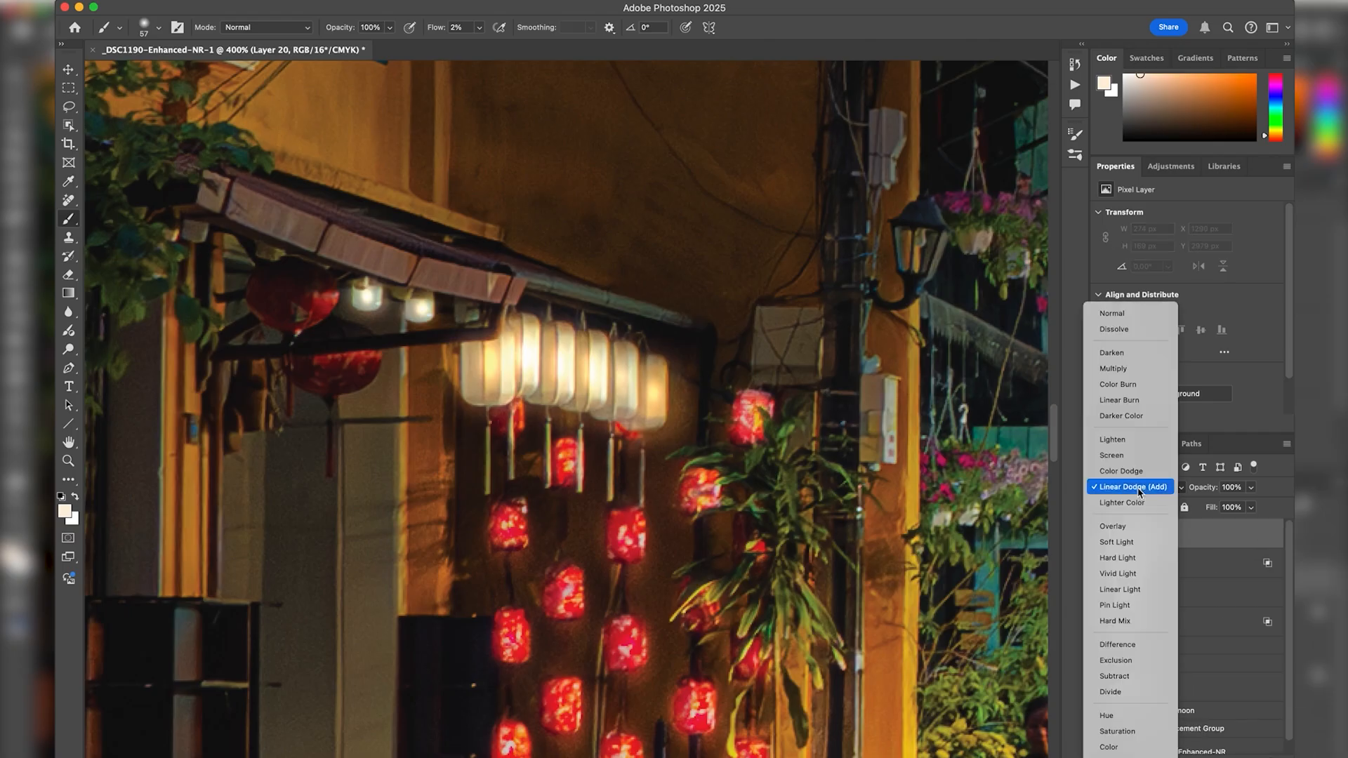
pyautogui.click(1140, 540)
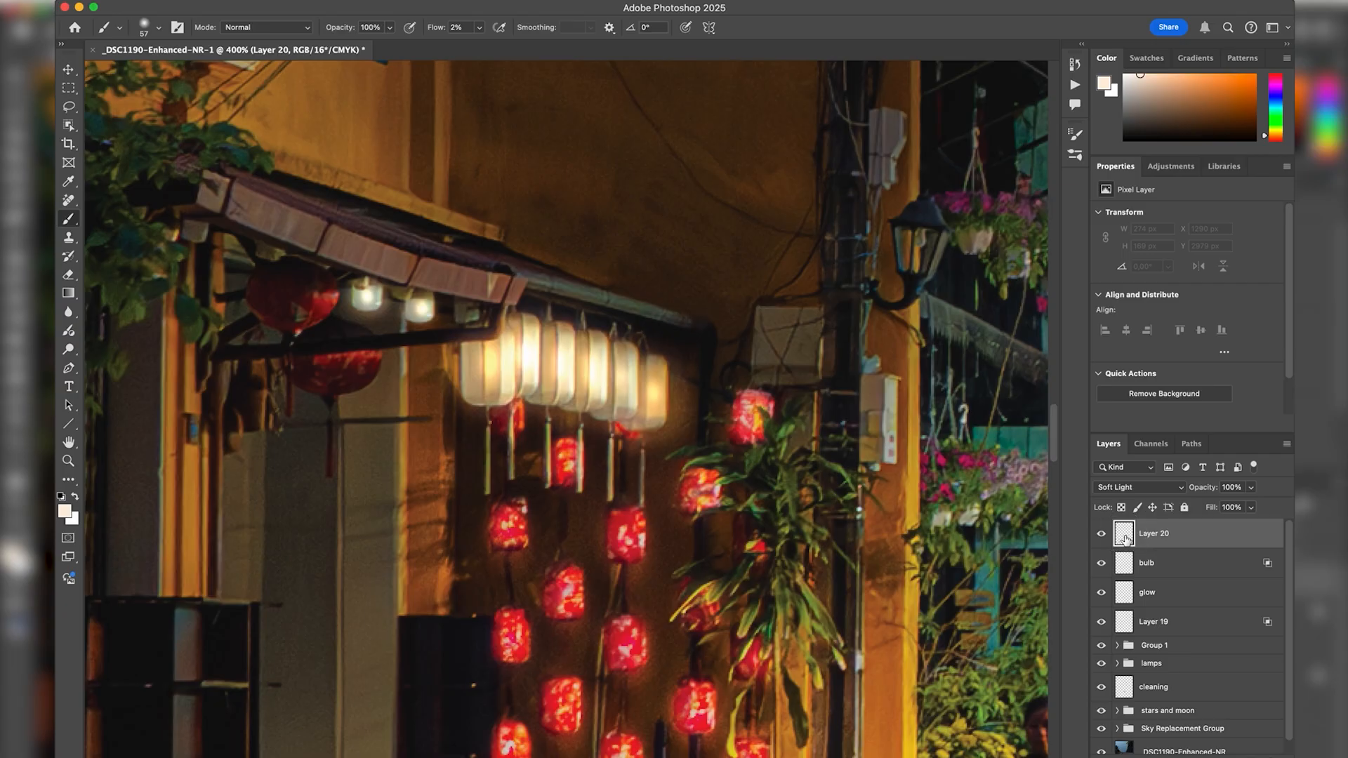
# Paint soft light spill around the white lanterns and the nearby wall with a large 2% flow brush.
pyautogui.moveTo(490, 375)
pyautogui.mouseDown()
pyautogui.moveTo(533, 365)
pyautogui.moveTo(532, 387)
pyautogui.mouseUp()
pyautogui.moveTo(530, 369)
pyautogui.mouseDown()
pyautogui.moveTo(484, 369)
pyautogui.moveTo(601, 351)
pyautogui.mouseUp()
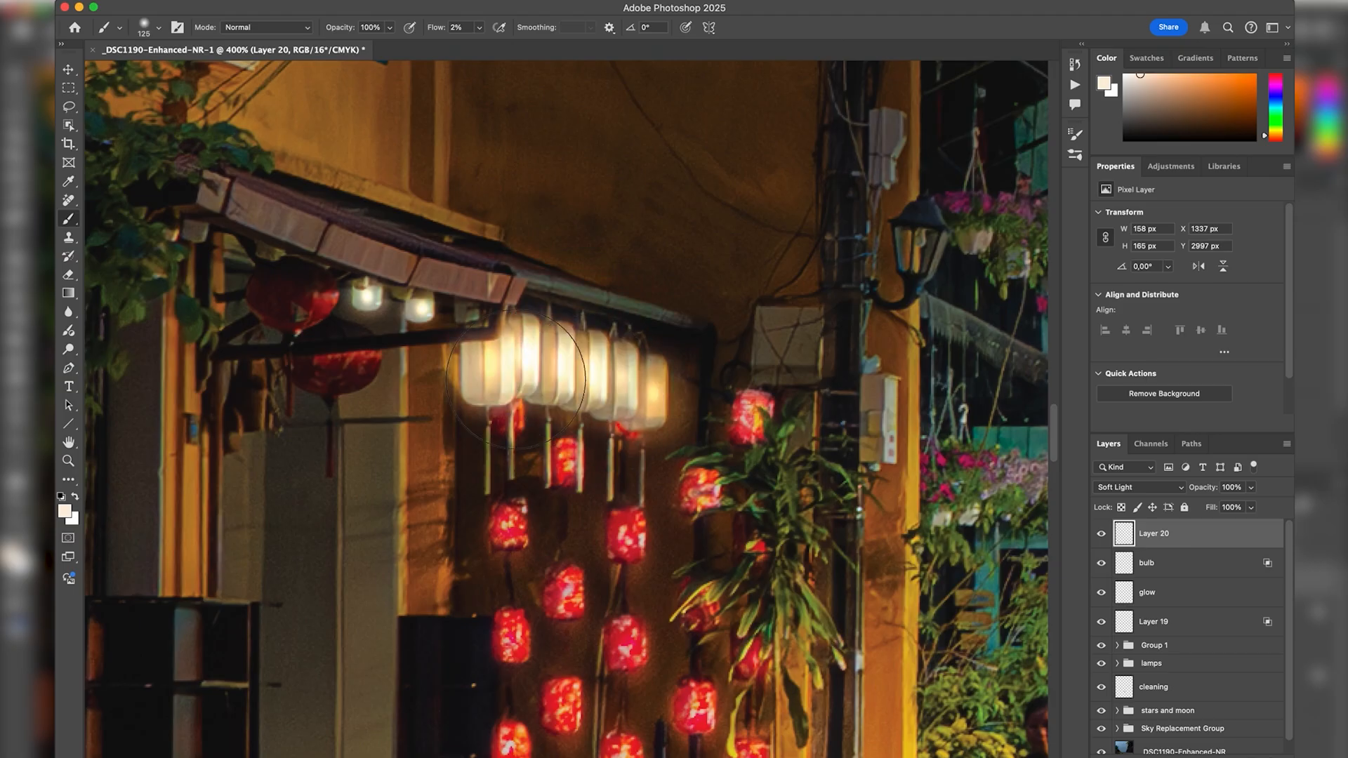
pyautogui.moveTo(515, 424)
pyautogui.mouseDown()
pyautogui.moveTo(527, 456)
pyautogui.moveTo(427, 431)
pyautogui.moveTo(481, 441)
pyautogui.mouseUp()
pyautogui.moveTo(564, 368); pyautogui.dragTo(801, 452)
pyautogui.moveTo(639, 392)
pyautogui.mouseDown()
pyautogui.moveTo(523, 368)
pyautogui.moveTo(658, 325)
pyautogui.mouseUp()
pyautogui.moveTo(664, 341)
pyautogui.mouseDown()
pyautogui.moveTo(590, 314)
pyautogui.moveTo(520, 319)
pyautogui.mouseUp()
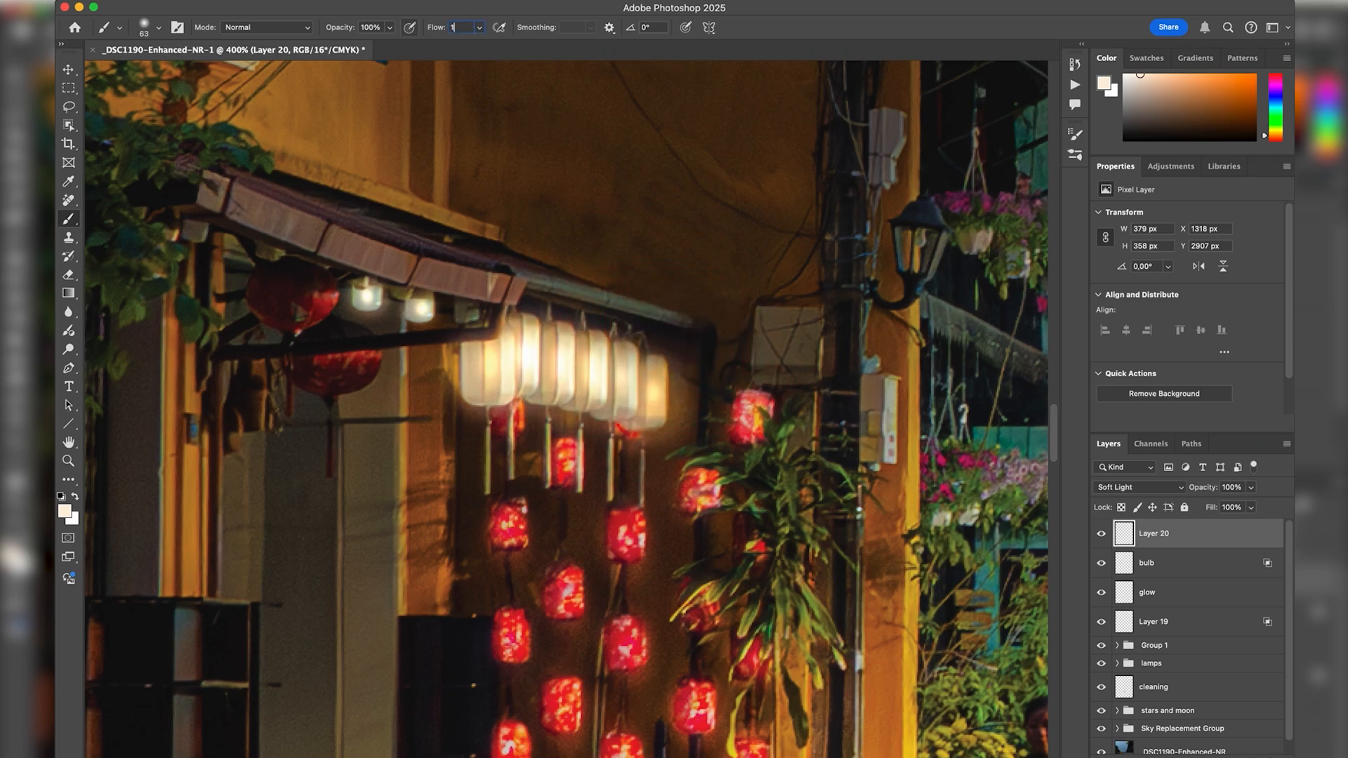
# Try a light stroke along the awning edge above the white lanterns at 50% flow, and undo it.
pyautogui.press('BackSpace')
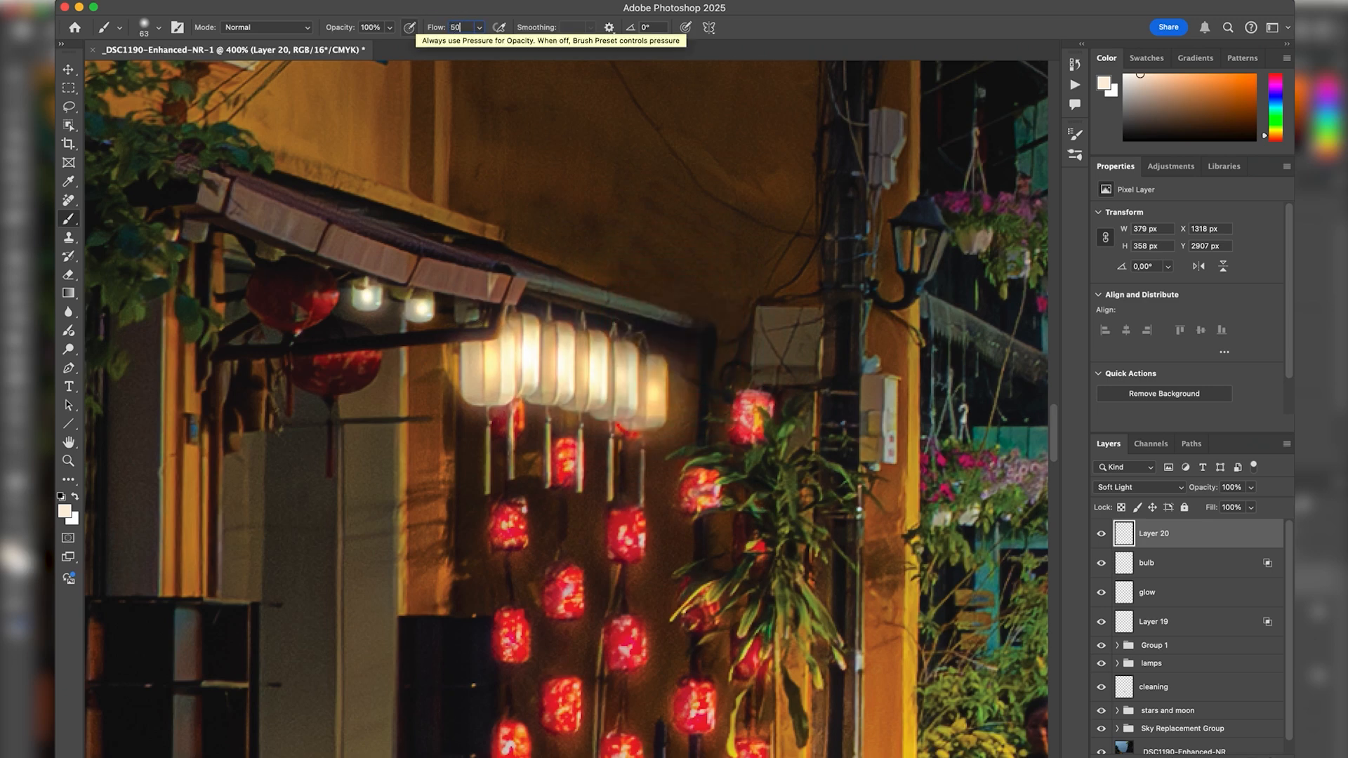
pyautogui.moveTo(548, 300)
pyautogui.mouseDown()
pyautogui.moveTo(509, 298)
pyautogui.moveTo(530, 283)
pyautogui.moveTo(595, 299)
pyautogui.mouseUp()
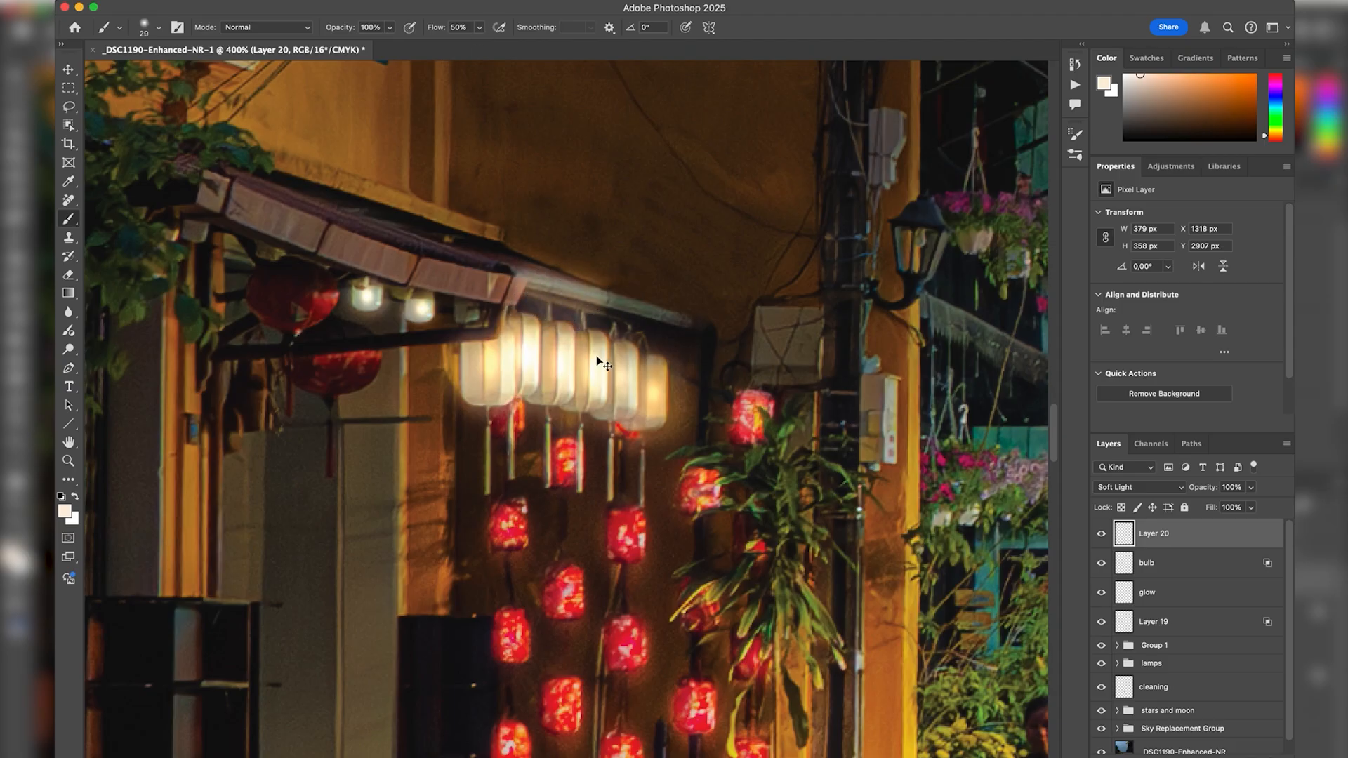
pyautogui.press('super+z')
# Paint light along the awning edge and around the white lanterns with the brush flow set to 20%.
pyautogui.click(465, 26)
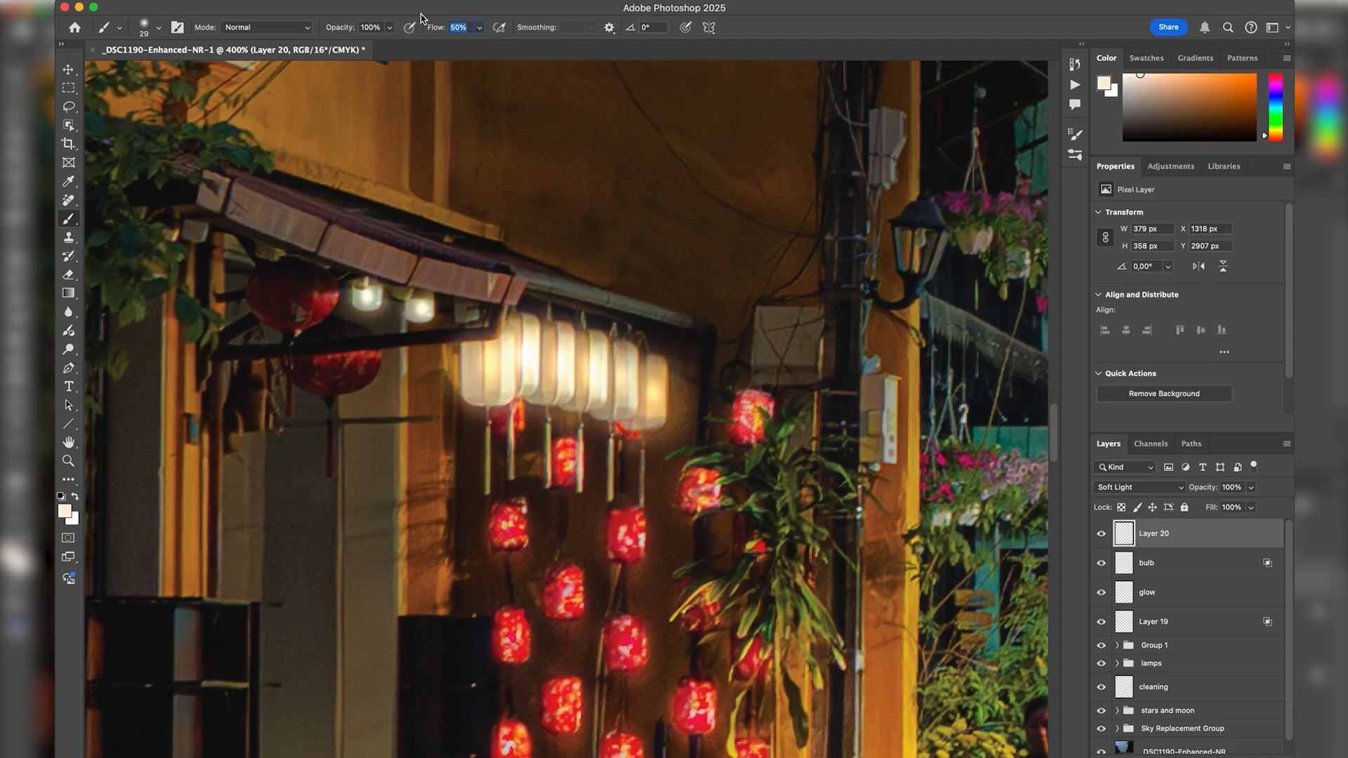
pyautogui.moveTo(549, 297)
pyautogui.mouseDown()
pyautogui.moveTo(586, 318)
pyautogui.moveTo(529, 297)
pyautogui.moveTo(645, 327)
pyautogui.mouseUp()
pyautogui.moveTo(611, 385)
pyautogui.mouseDown()
pyautogui.moveTo(632, 387)
pyautogui.moveTo(601, 445)
pyautogui.moveTo(512, 420)
pyautogui.moveTo(463, 369)
pyautogui.moveTo(478, 351)
pyautogui.moveTo(456, 353)
pyautogui.mouseUp()
pyautogui.moveTo(714, 416); pyautogui.dragTo(663, 414)
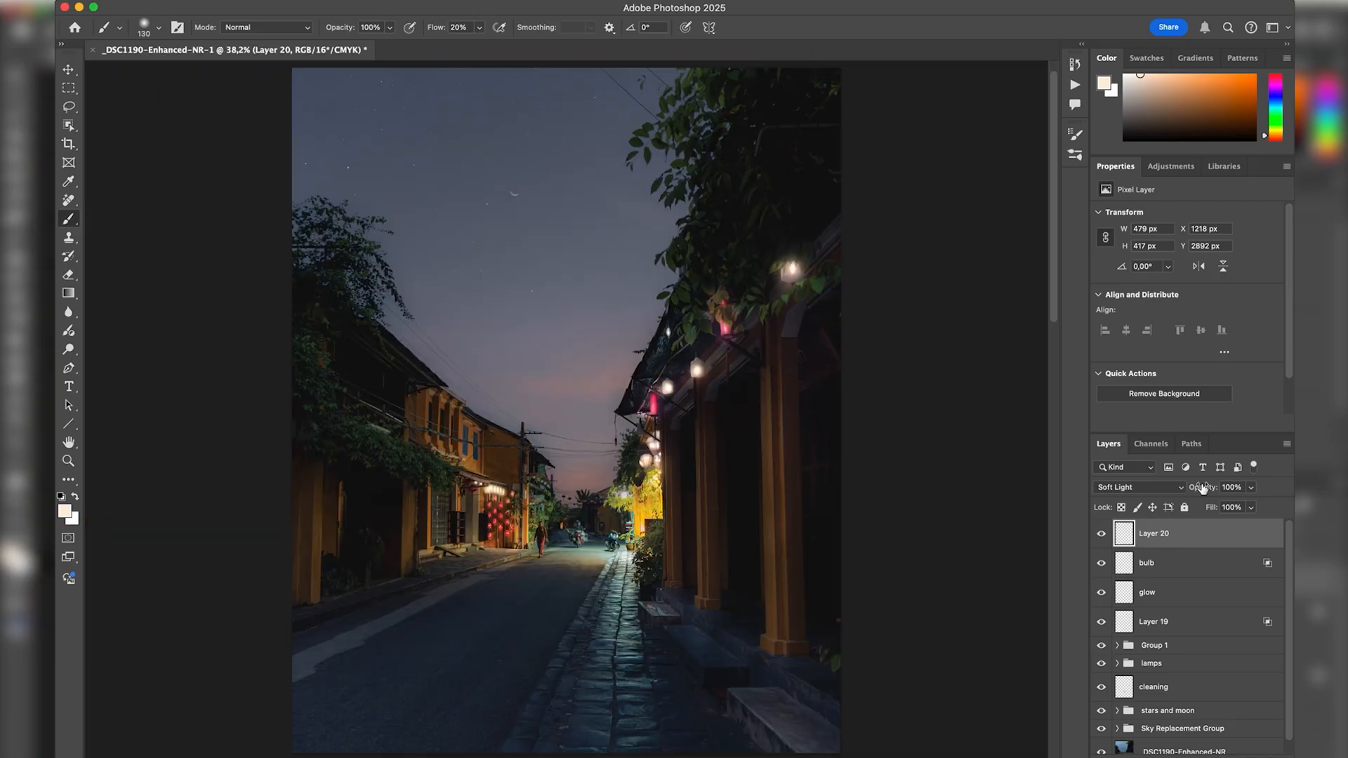
# Lower the top light spill layer's opacity to 37% and the glow layer's opacity to 75%, checking the bulb layer in between.
pyautogui.moveTo(1201, 487); pyautogui.dragTo(1177, 485)
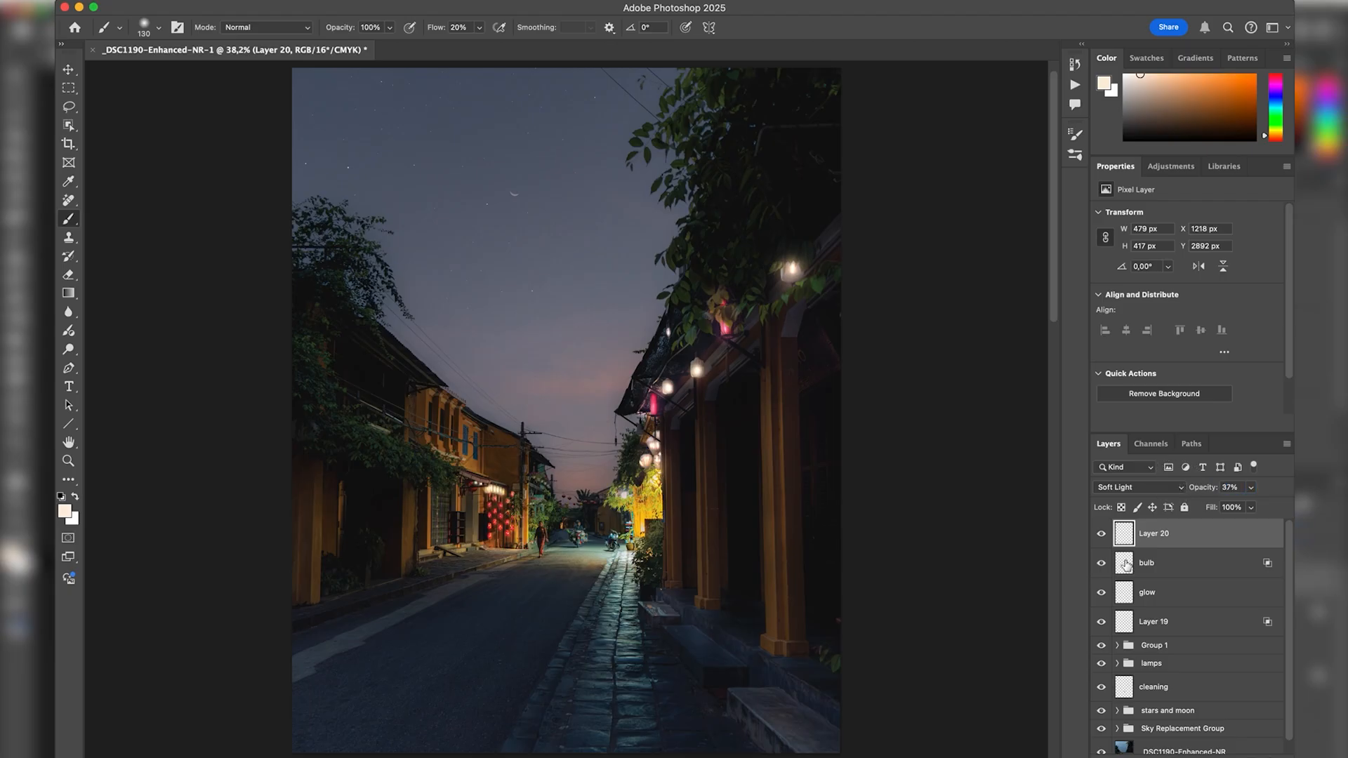
pyautogui.click(1126, 565)
pyautogui.click(1101, 563)
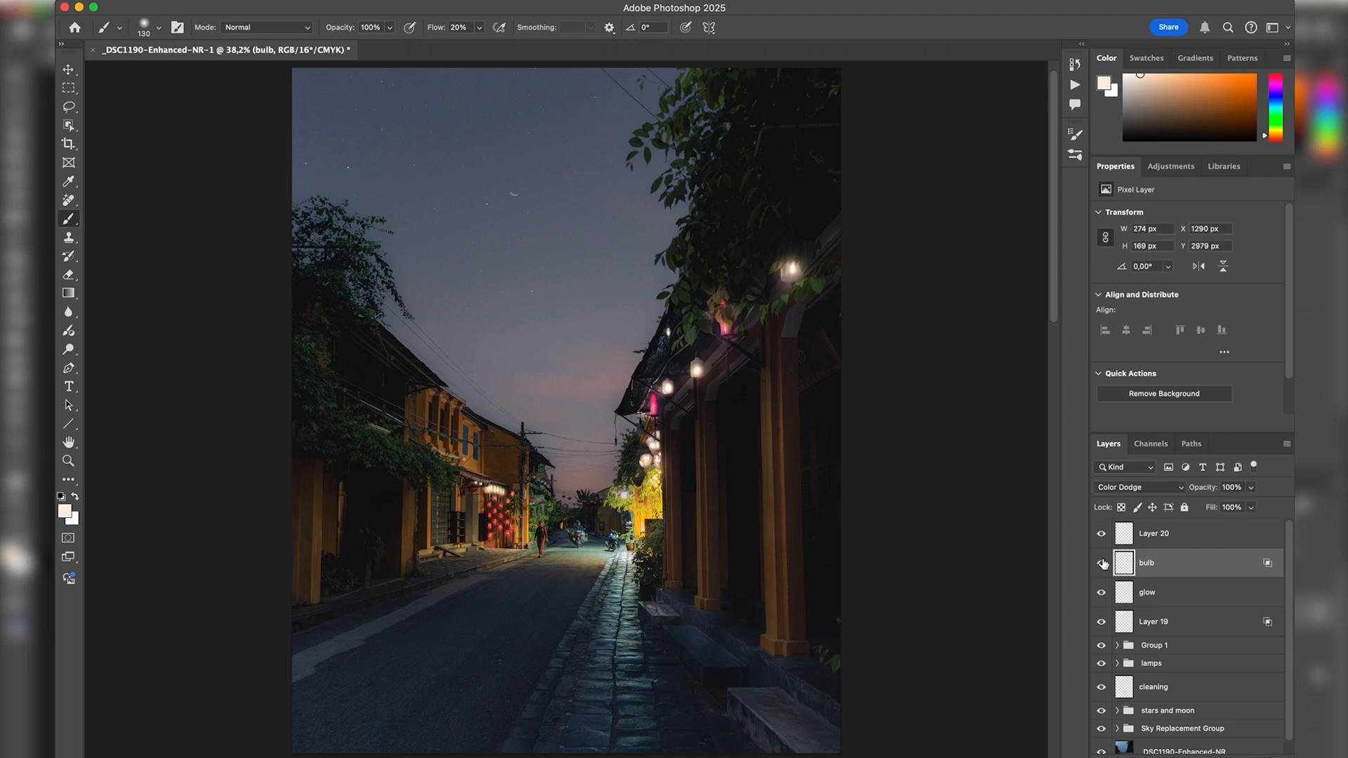
pyautogui.click(1101, 595)
pyautogui.click(1127, 596)
pyautogui.moveTo(1201, 494); pyautogui.dragTo(1187, 489)
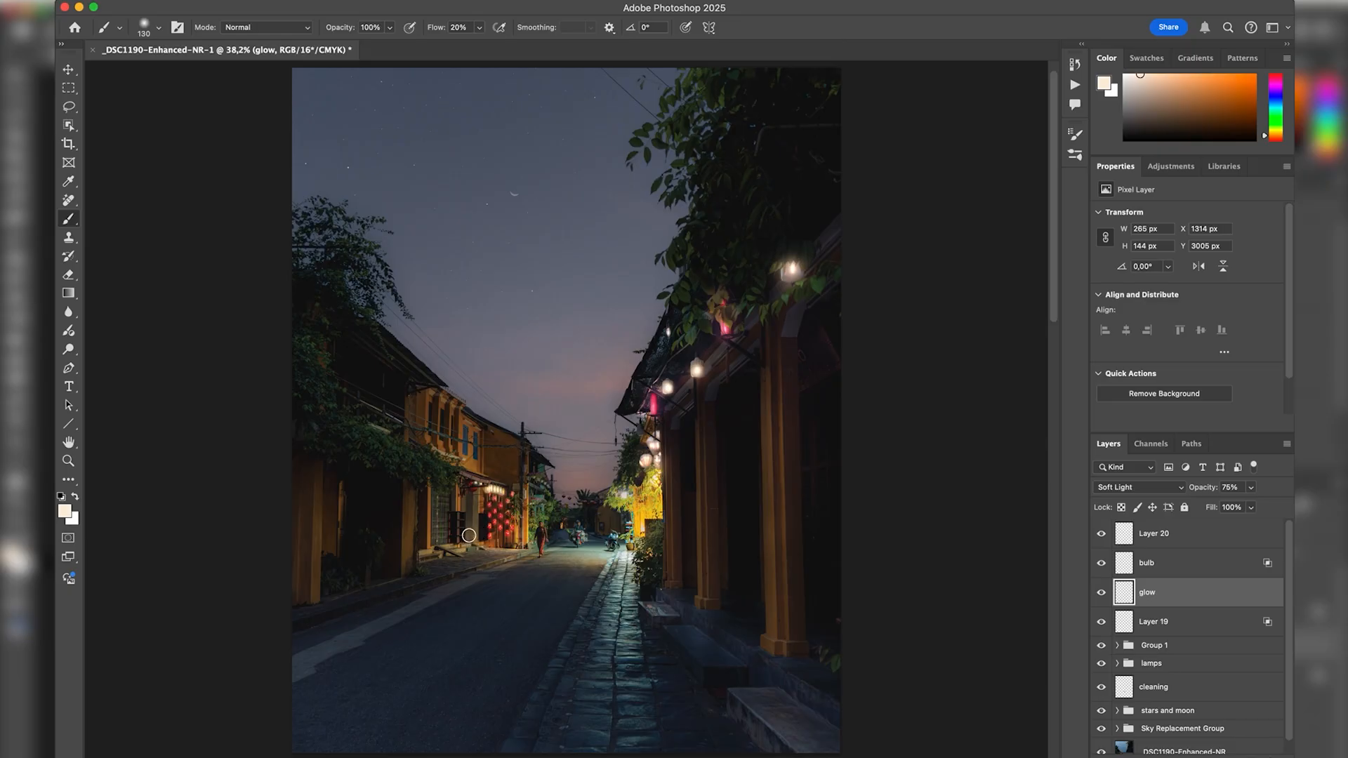
# Group the top light spill layer with the bulb and glow layers, and toggle the new group's visibility to compare.
pyautogui.keyDown('shift'); pyautogui.click(1179, 537); pyautogui.keyUp('shift')
pyautogui.press('super+g')
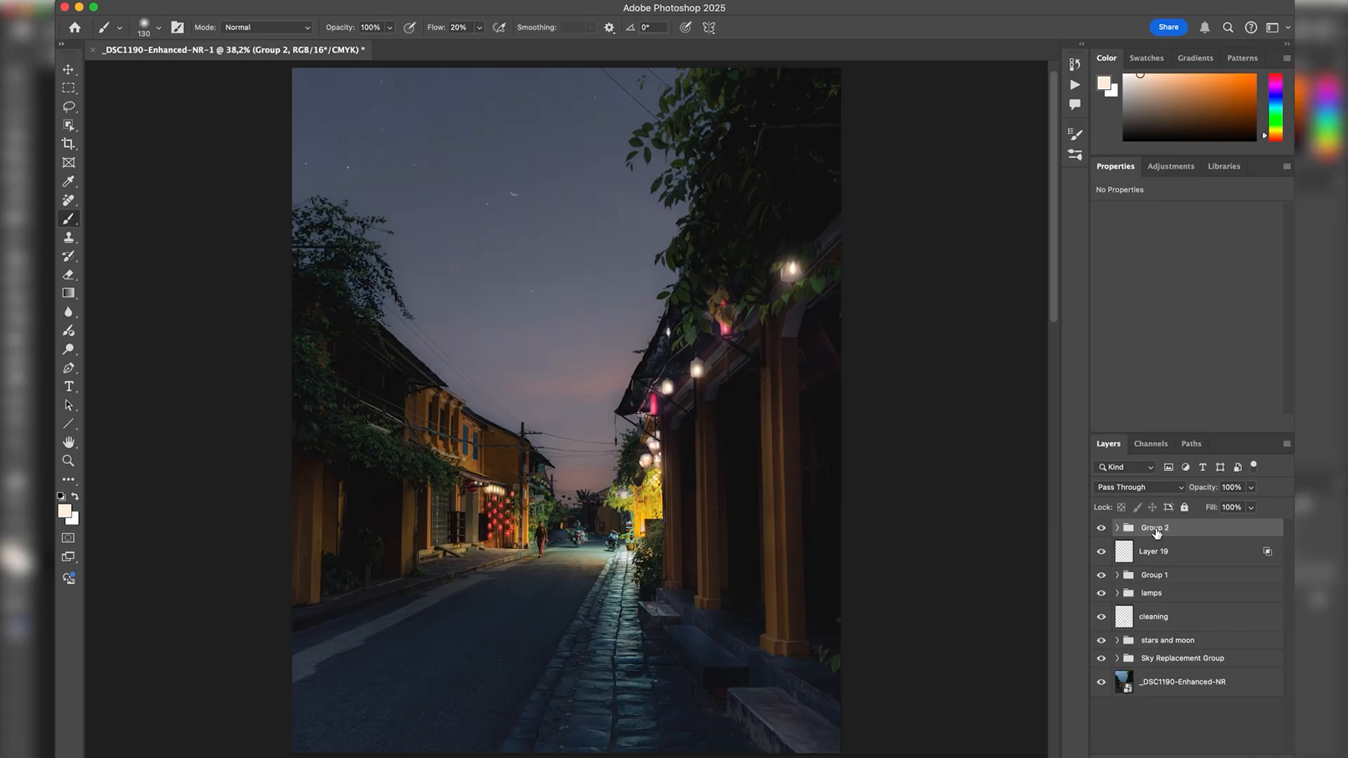
pyautogui.click(1101, 528)
pyautogui.click(1101, 529)
pyautogui.click(1102, 529)
pyautogui.click(1101, 528)
# Toggle the visibility of all the lighting layers, from the top group down to the lamps group, to compare before and after.
pyautogui.keyDown('shift'); pyautogui.click(1187, 598); pyautogui.keyUp('shift')
pyautogui.press('super+comma')
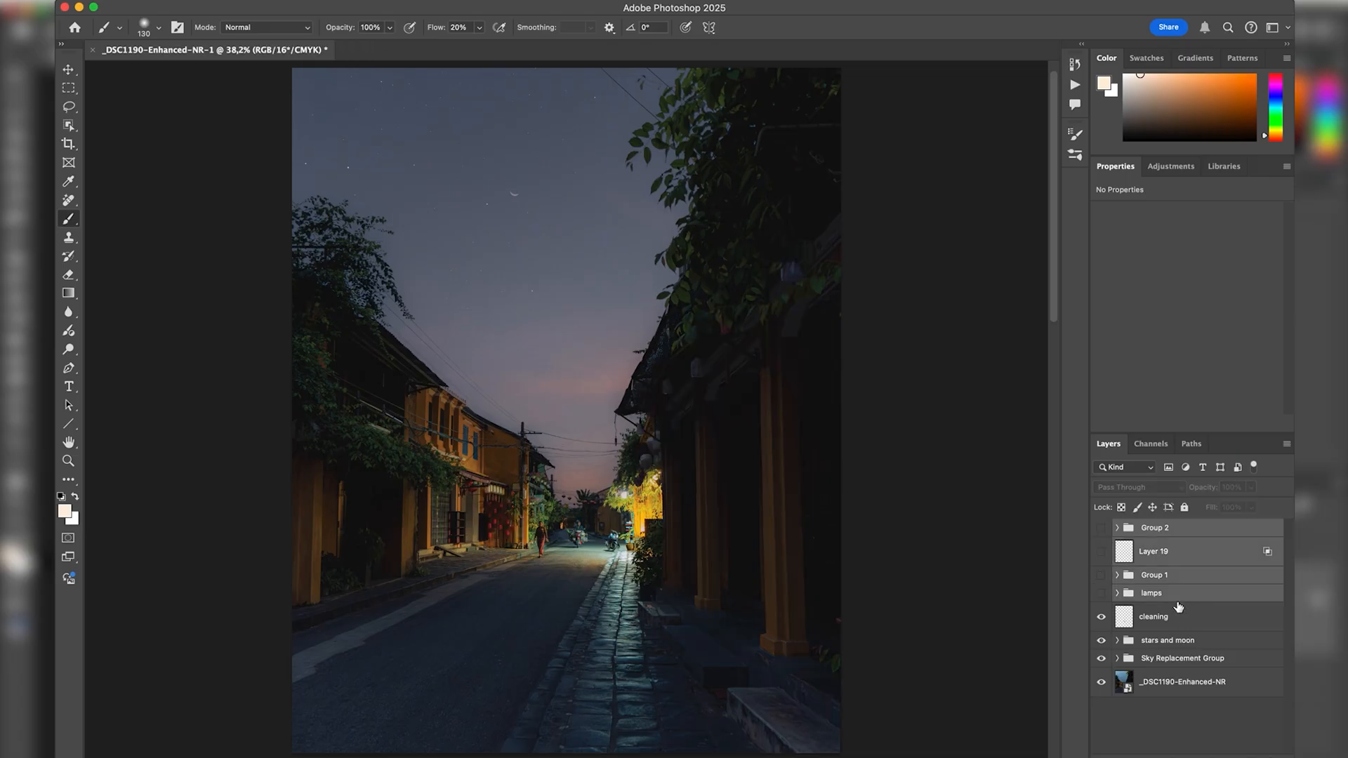
pyautogui.press('super+comma')
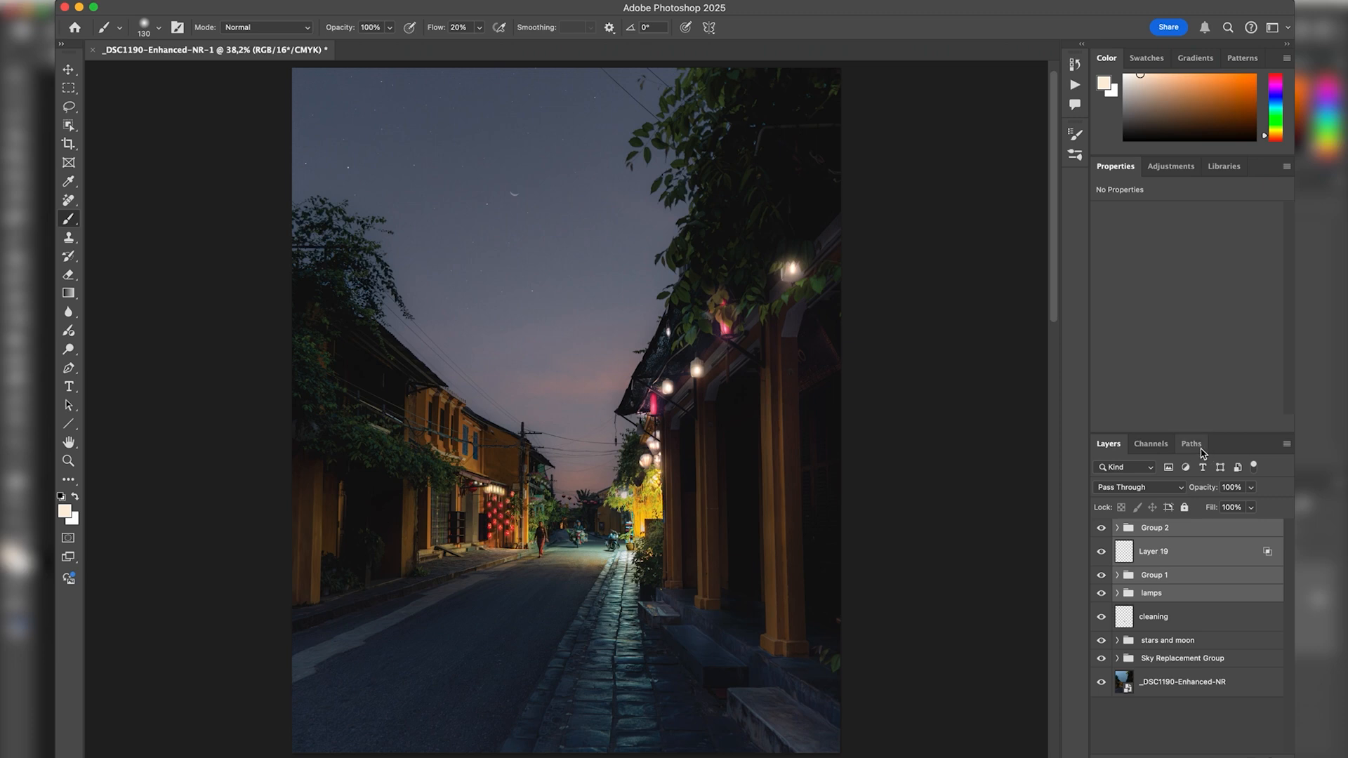
pyautogui.press('super+comma')
pyautogui.press('super+comma')
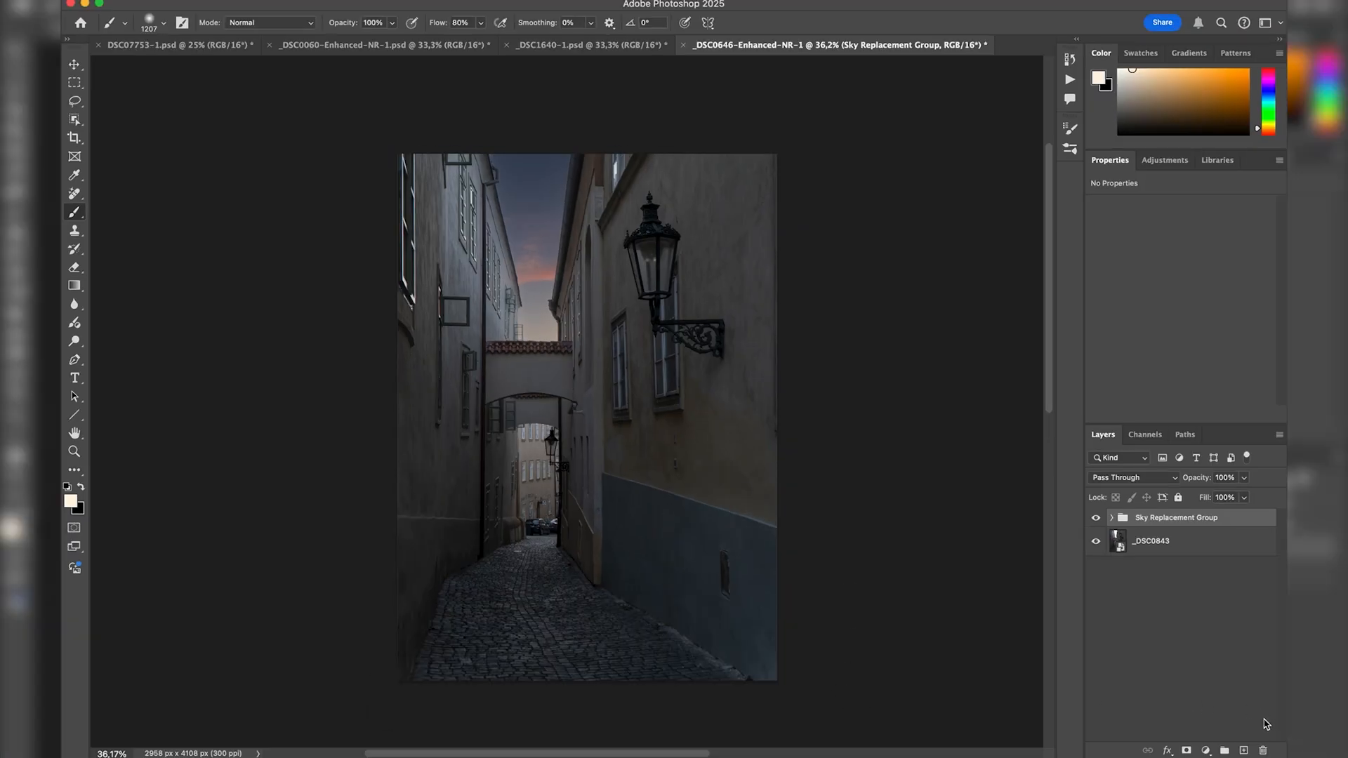
# Add a new layer named "street lamp" above the Sky Replacement Group in the _DSC0646 alley photo.
pyautogui.click(1244, 751)
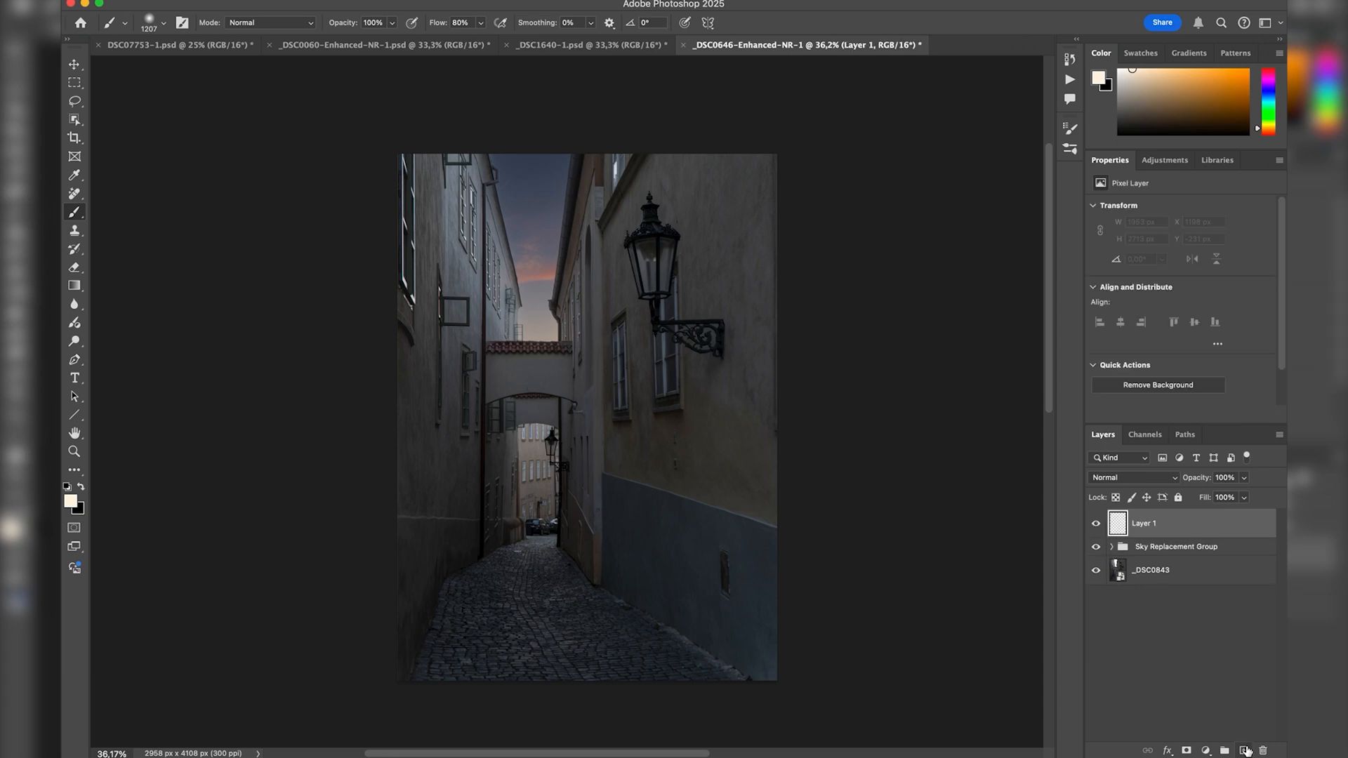
pyautogui.doubleClick(1149, 523)
pyautogui.write('street m')
pyautogui.write('amp')
pyautogui.press('Return')
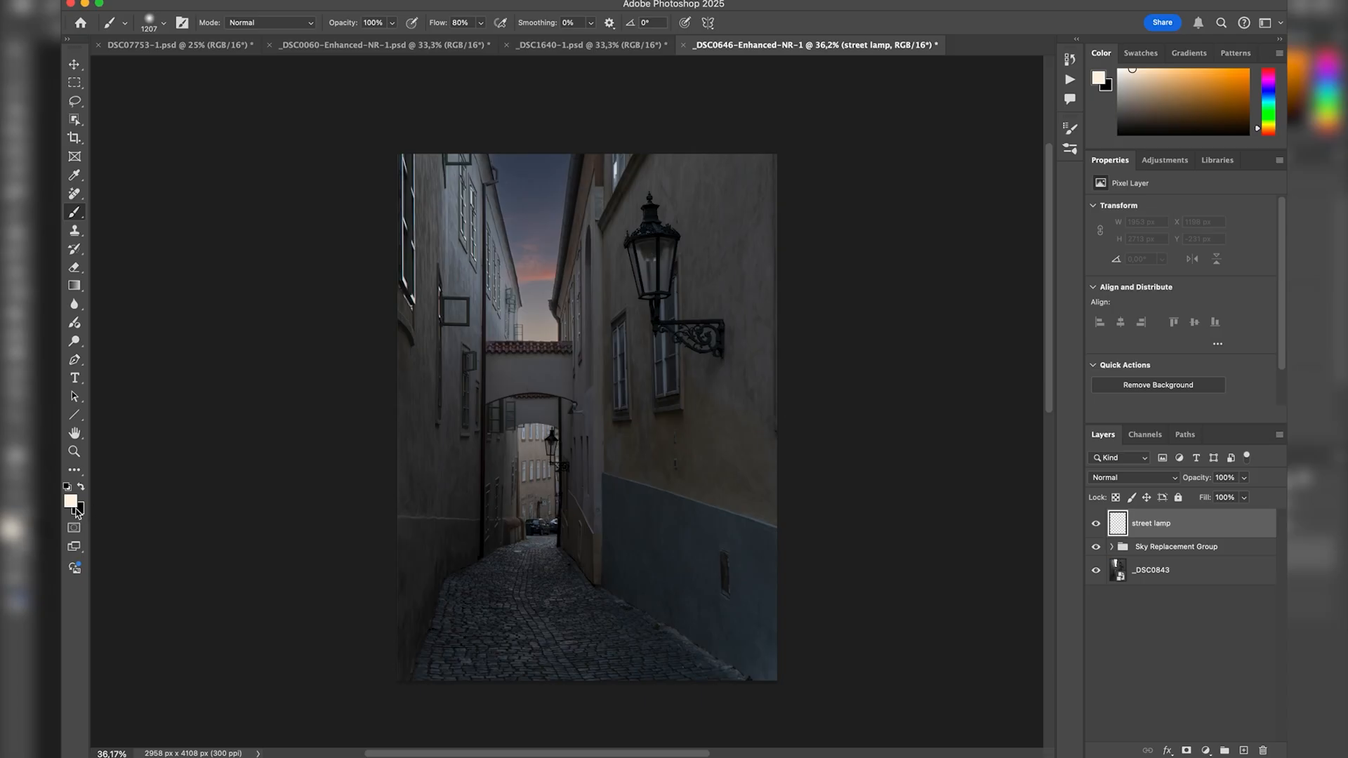
# Fill the street lamp layer entirely with black using the Paint Bucket, and return to the Brush tool.
pyautogui.press('super+BackSpace')
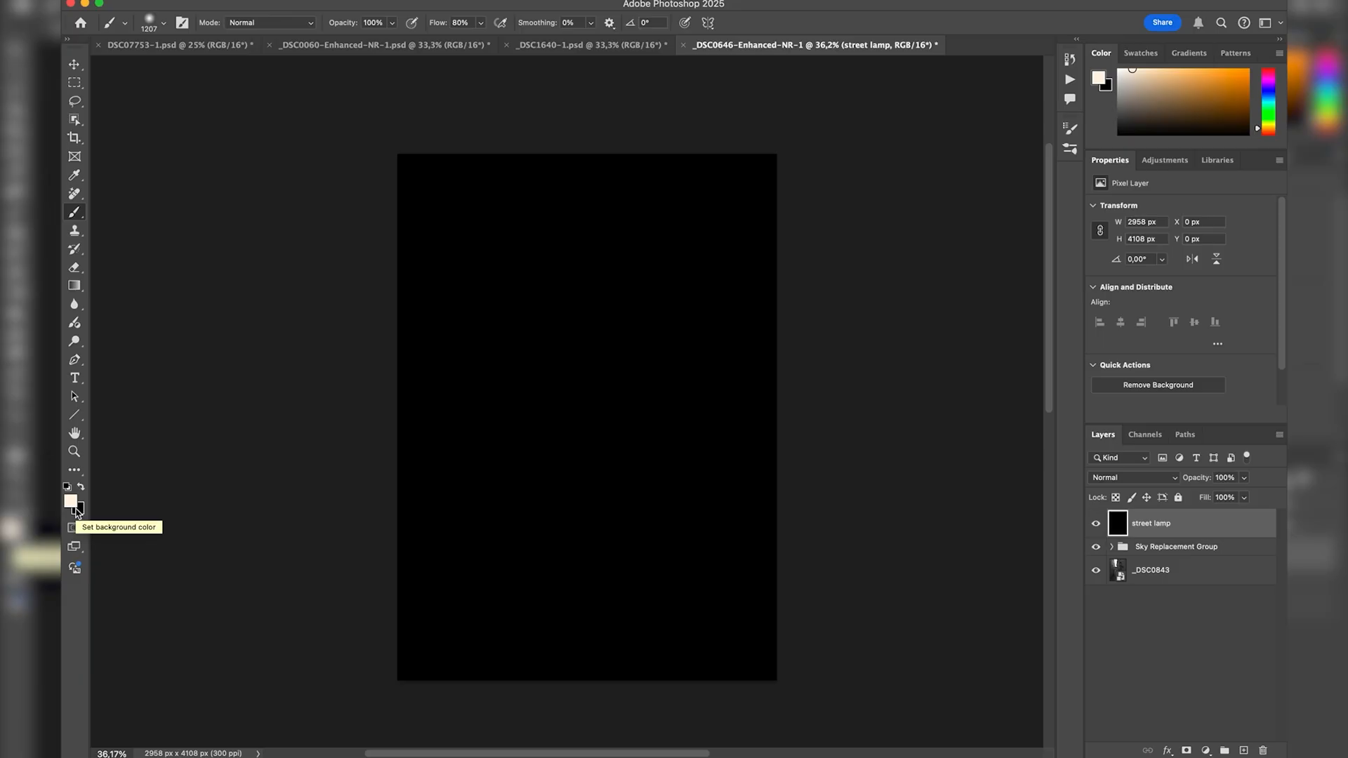
pyautogui.press('super+z')
pyautogui.click(74, 286)
pyautogui.moveTo(79, 294); pyautogui.dragTo(123, 303)
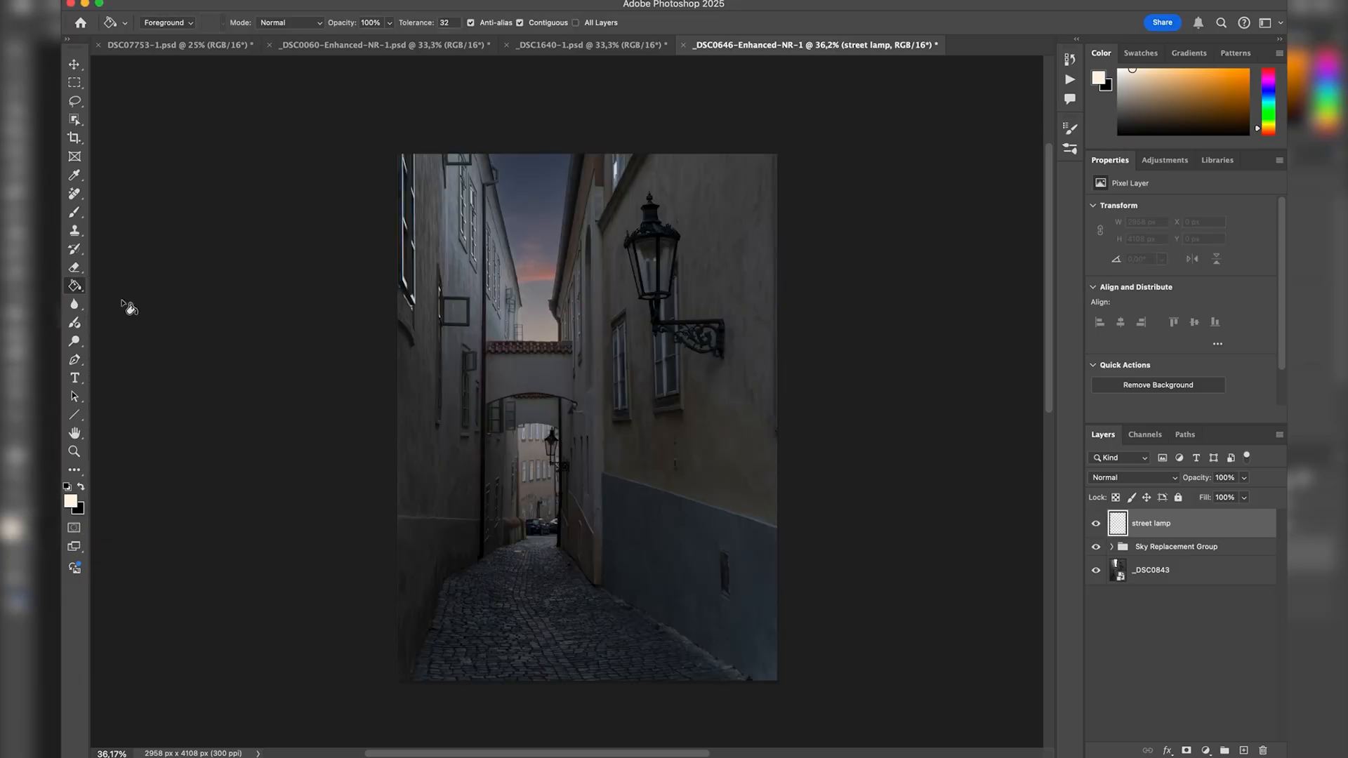
pyautogui.press('x')
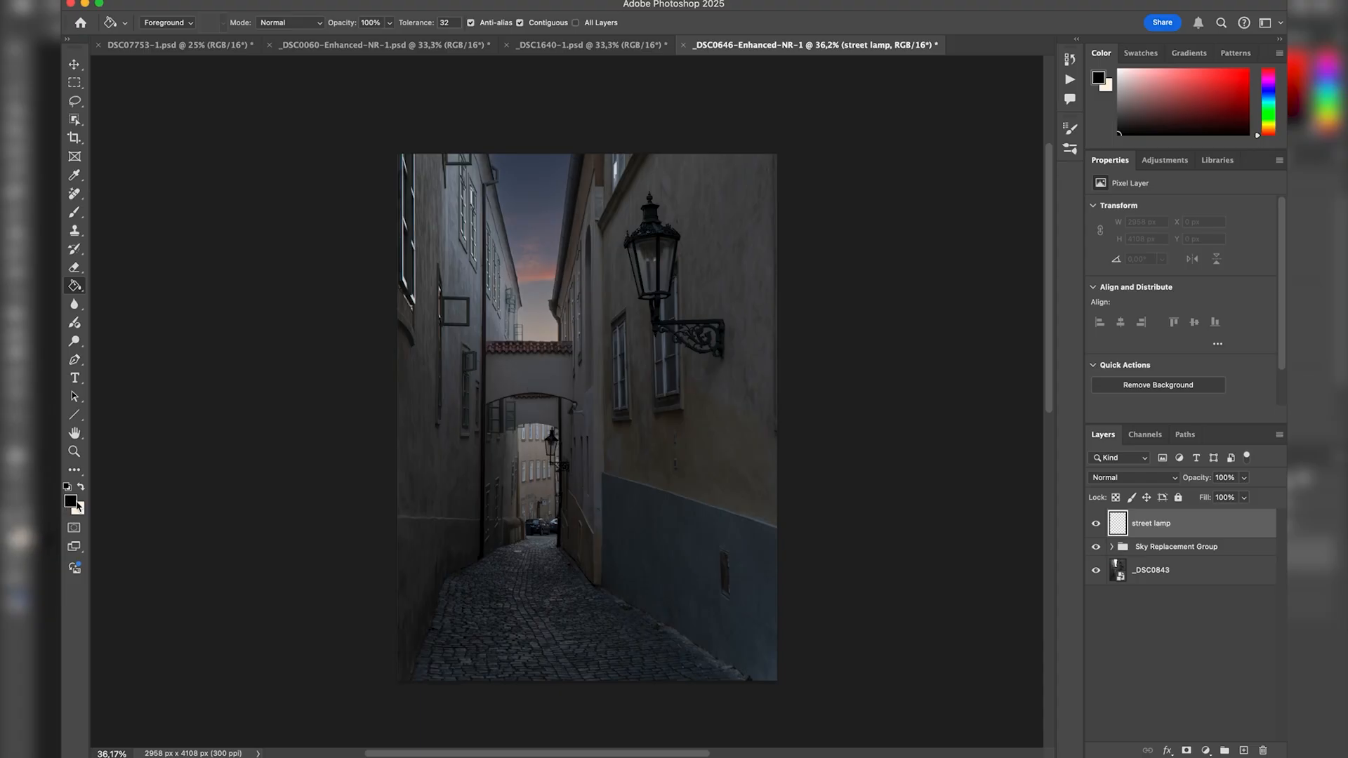
pyautogui.click(716, 222)
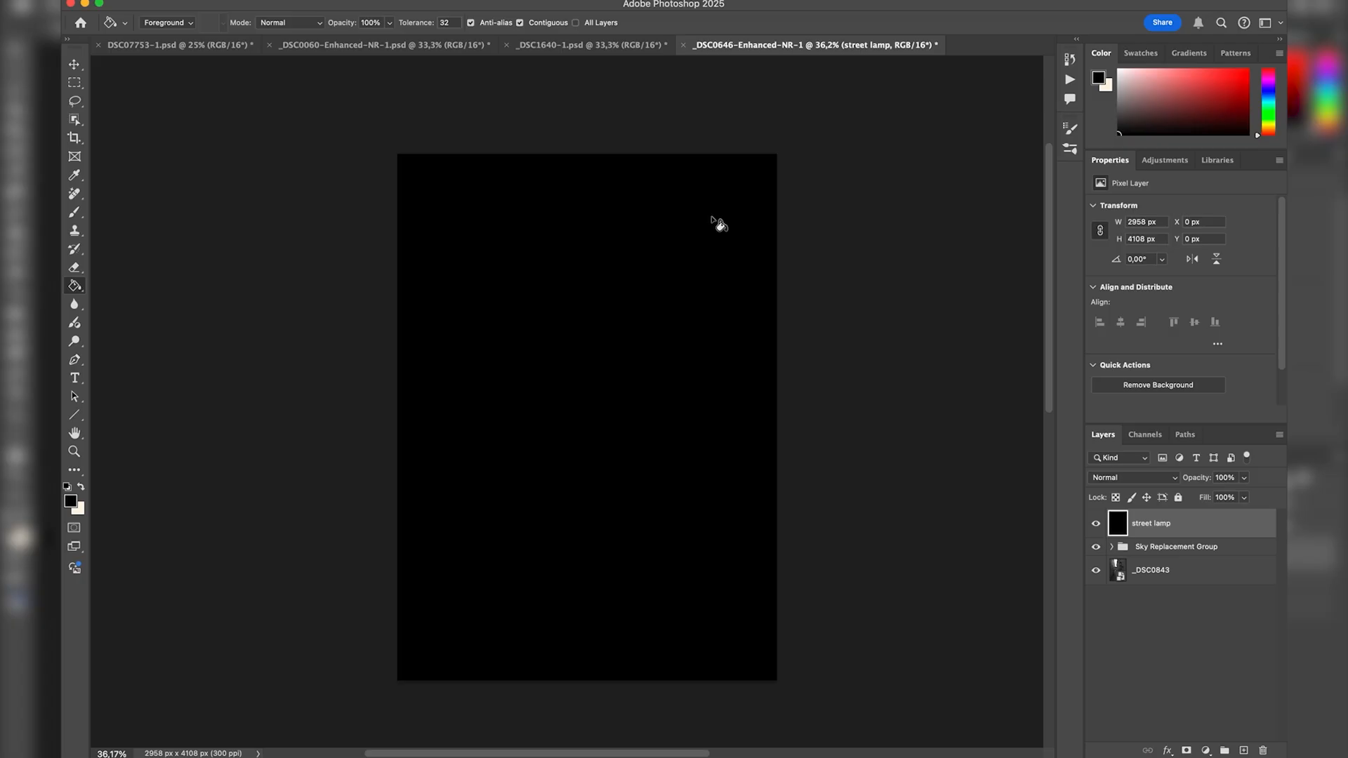
pyautogui.press('b')
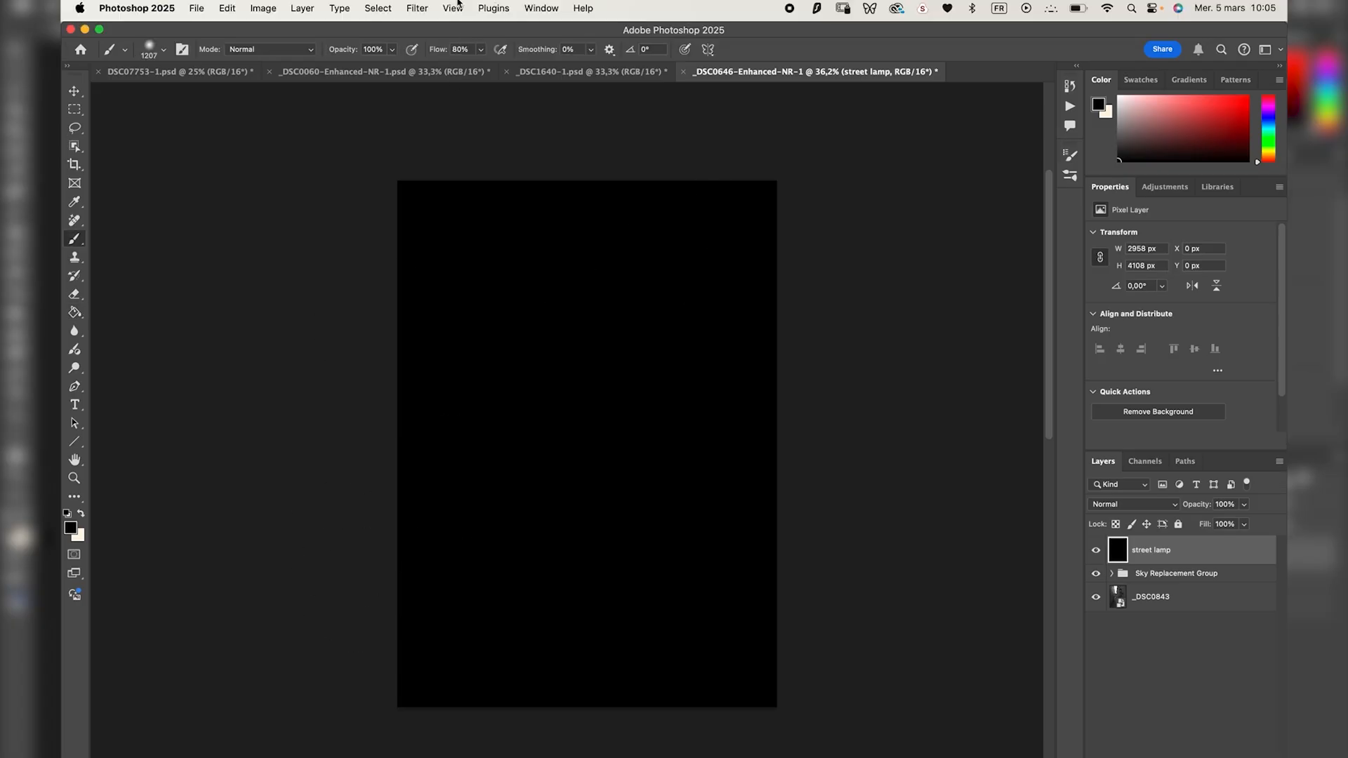
# Open the Lens Flare render filter for the black street lamp layer and move its dialog clear of the image.
pyautogui.click(419, 6)
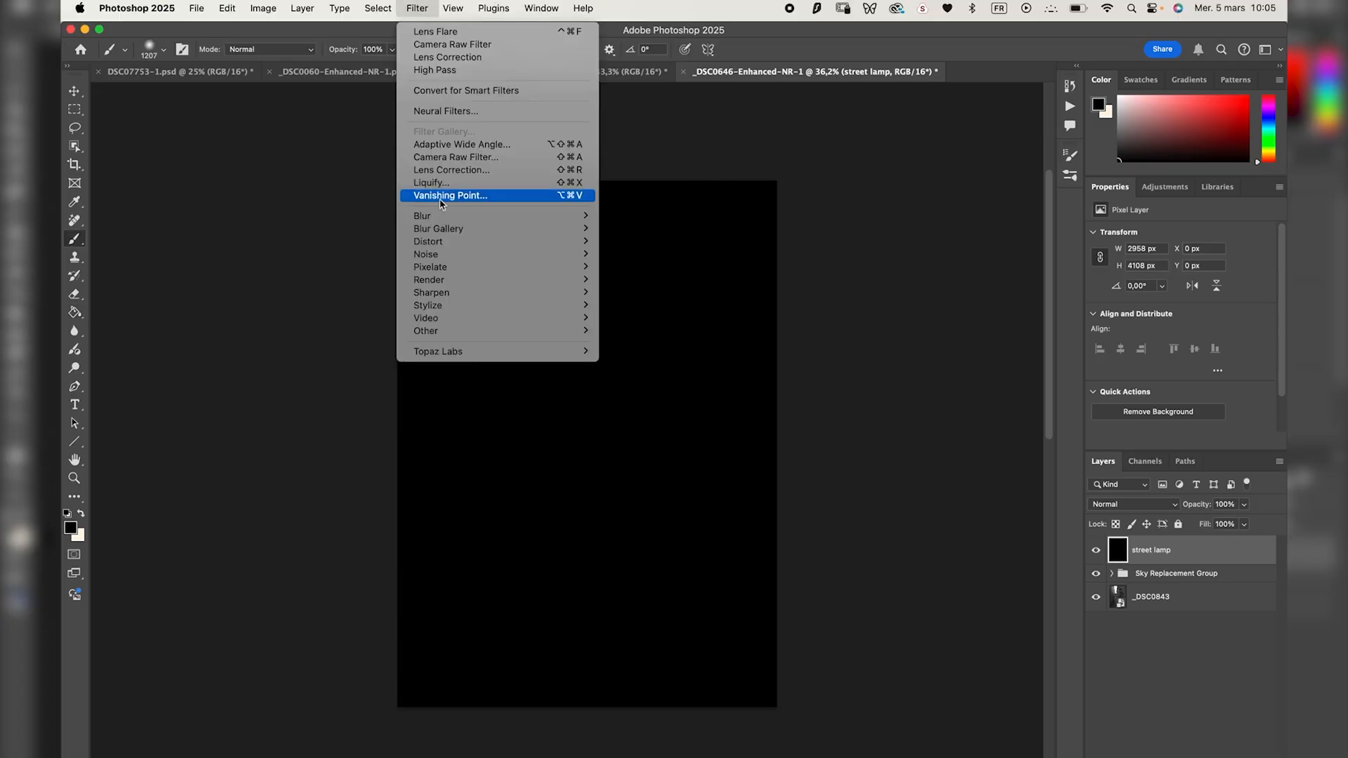
pyautogui.moveTo(446, 280)
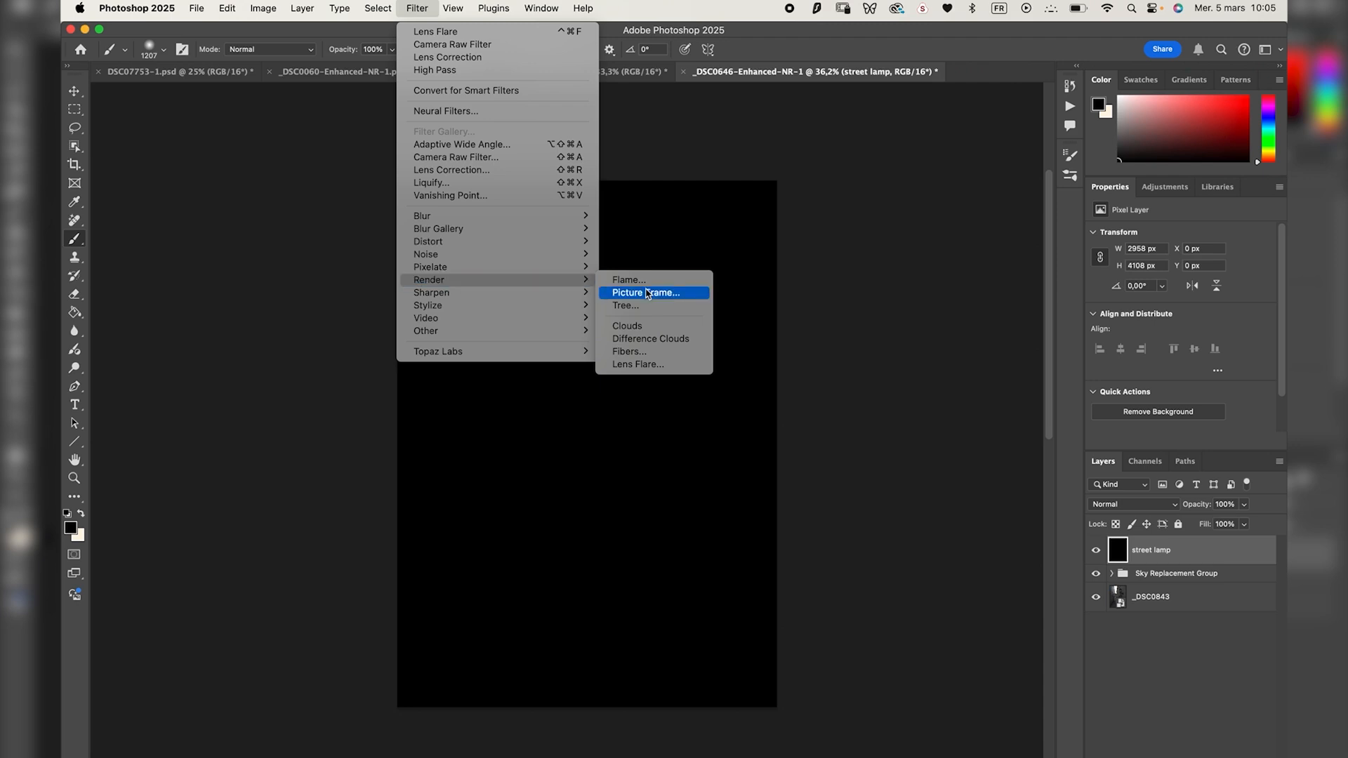
pyautogui.click(632, 366)
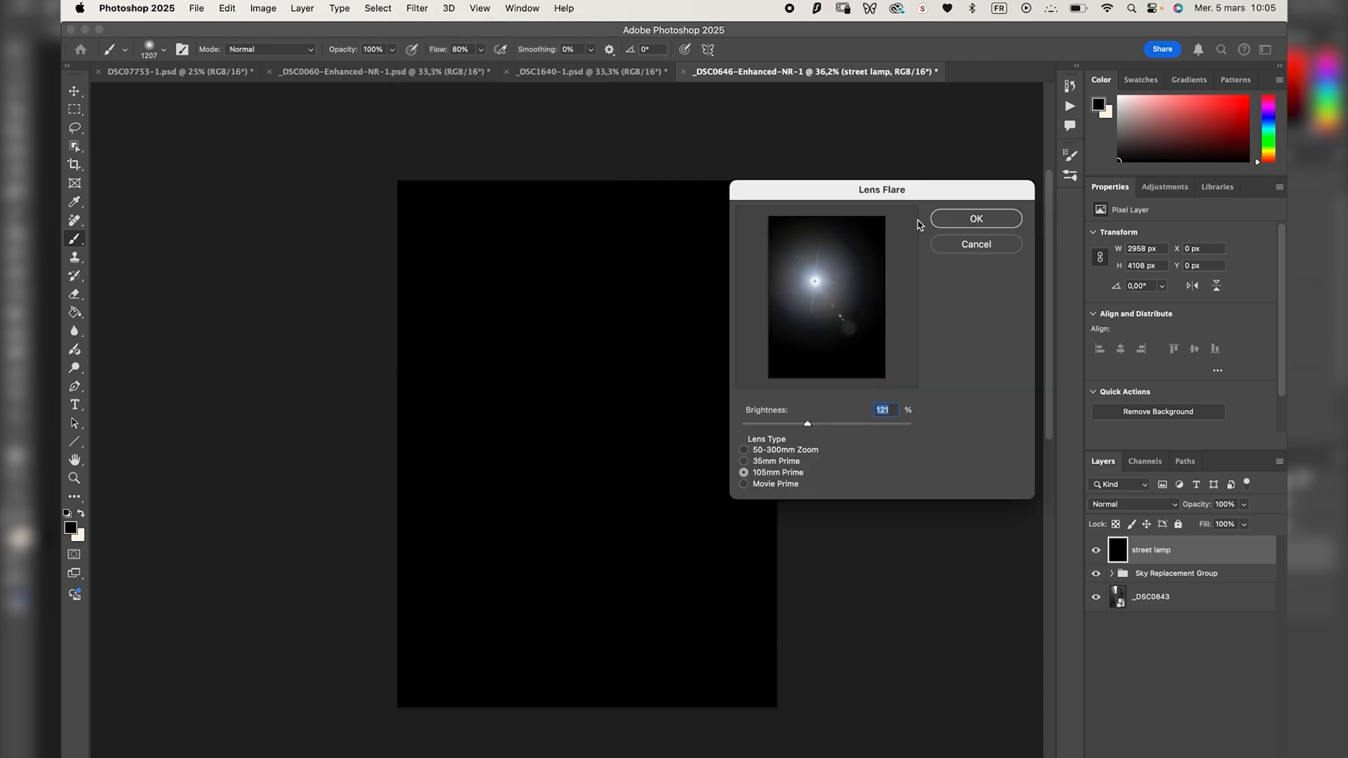
pyautogui.moveTo(933, 188); pyautogui.dragTo(1069, 184)
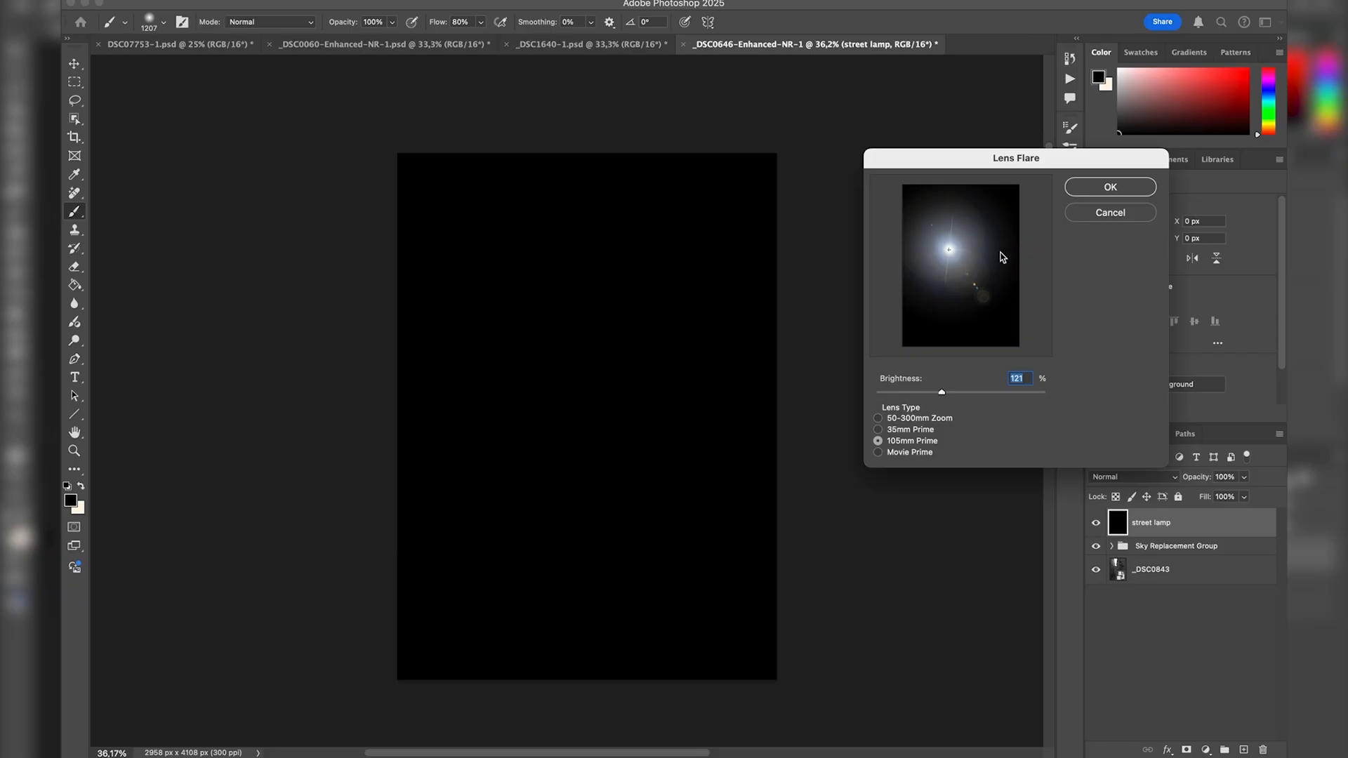
# Compare the lens types and render the flare with the 105mm Prime lens at 121% brightness.
pyautogui.click(878, 418)
pyautogui.click(878, 429)
pyautogui.click(878, 441)
pyautogui.click(878, 452)
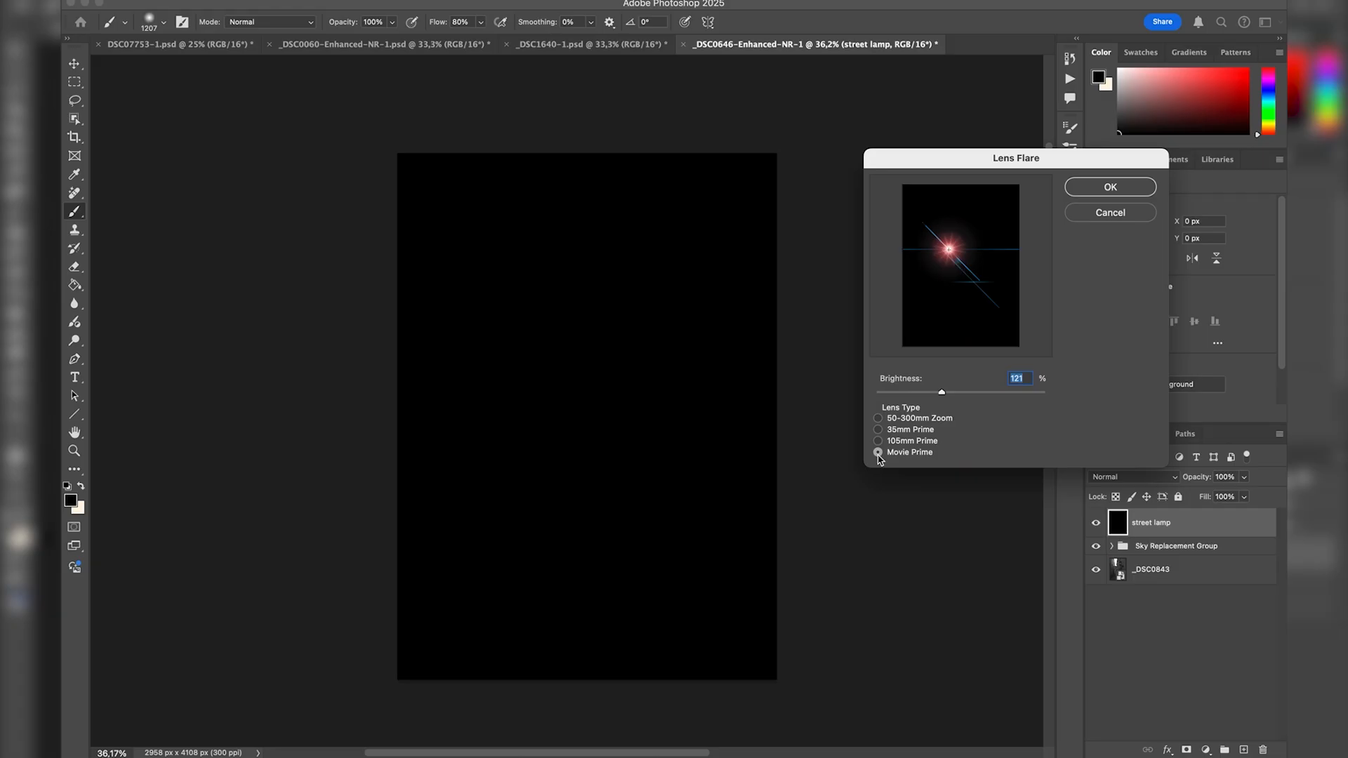
pyautogui.click(878, 441)
pyautogui.click(878, 430)
pyautogui.click(878, 453)
pyautogui.click(878, 441)
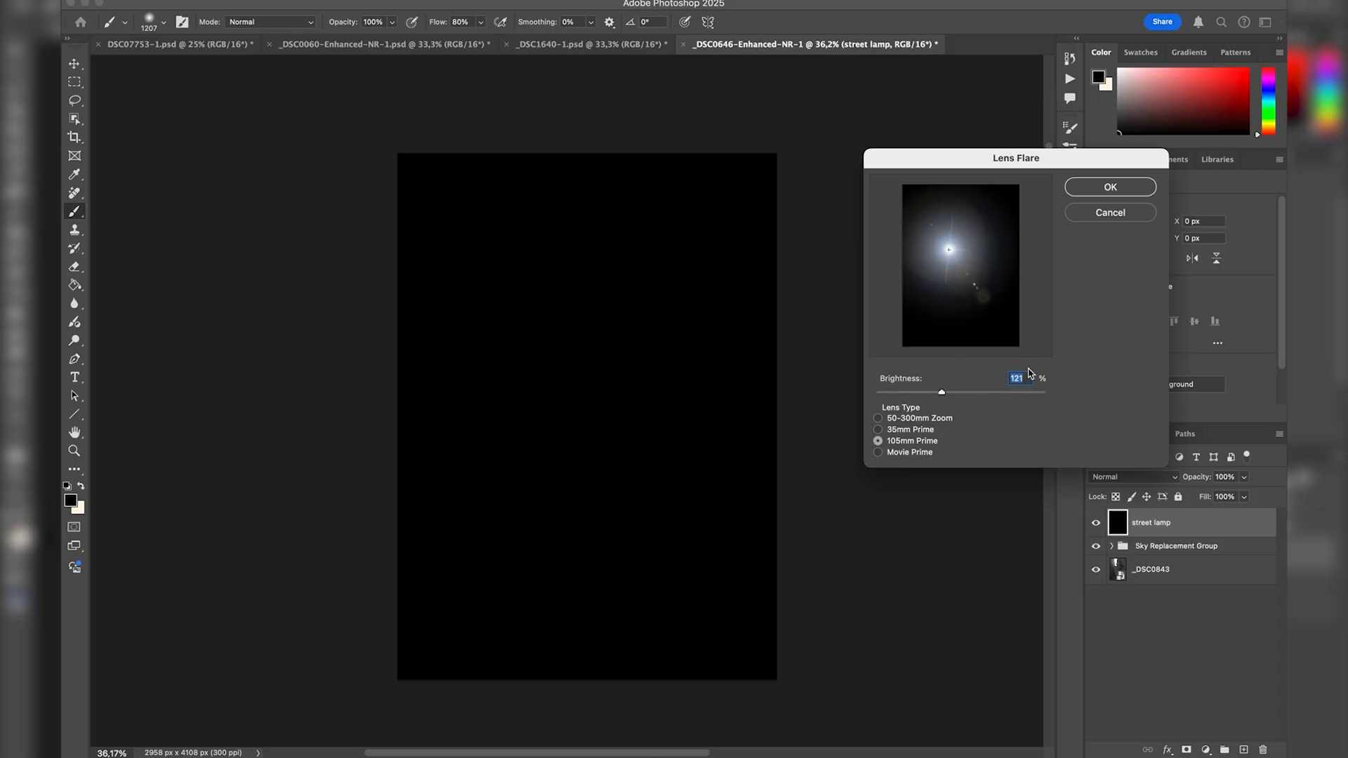
pyautogui.moveTo(941, 392)
pyautogui.mouseDown()
pyautogui.moveTo(919, 396)
pyautogui.moveTo(1044, 391)
pyautogui.moveTo(926, 391)
pyautogui.moveTo(940, 389)
pyautogui.mouseUp()
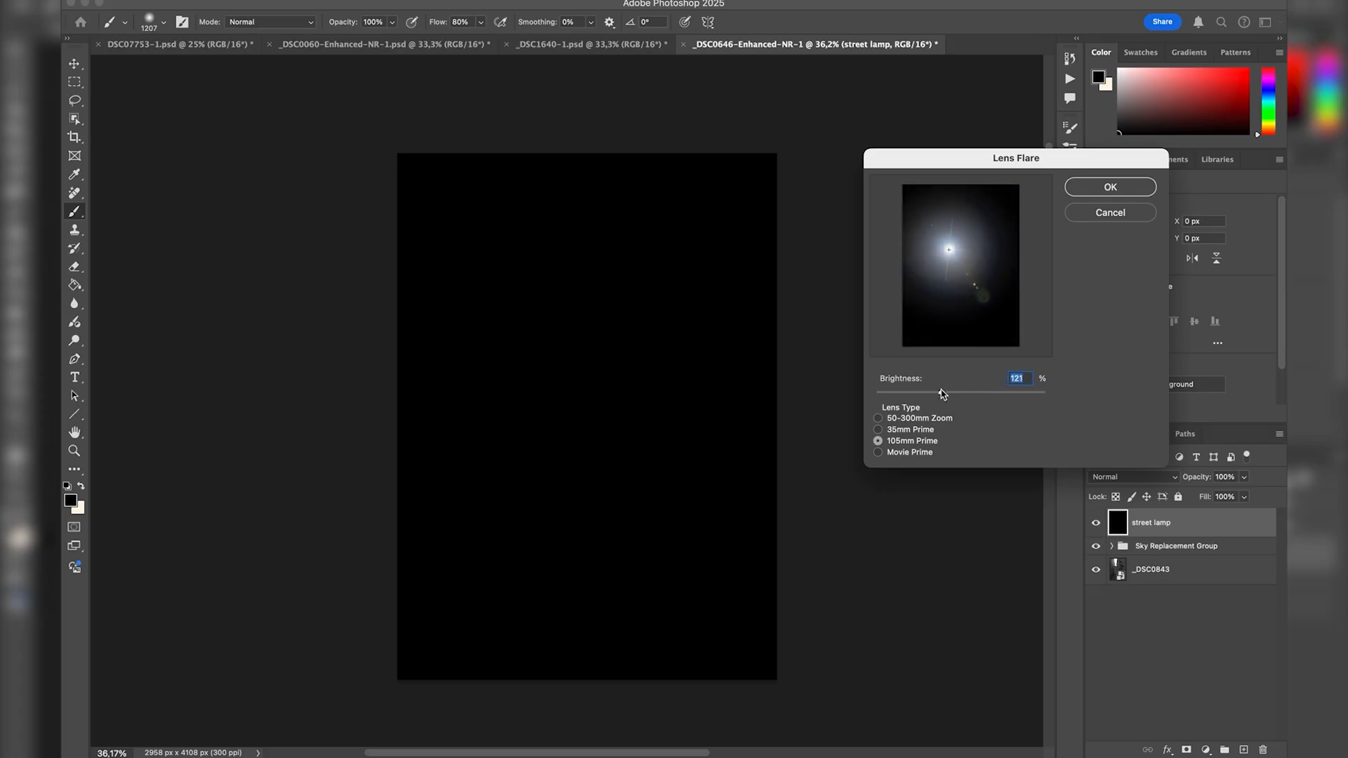
pyautogui.click(1109, 188)
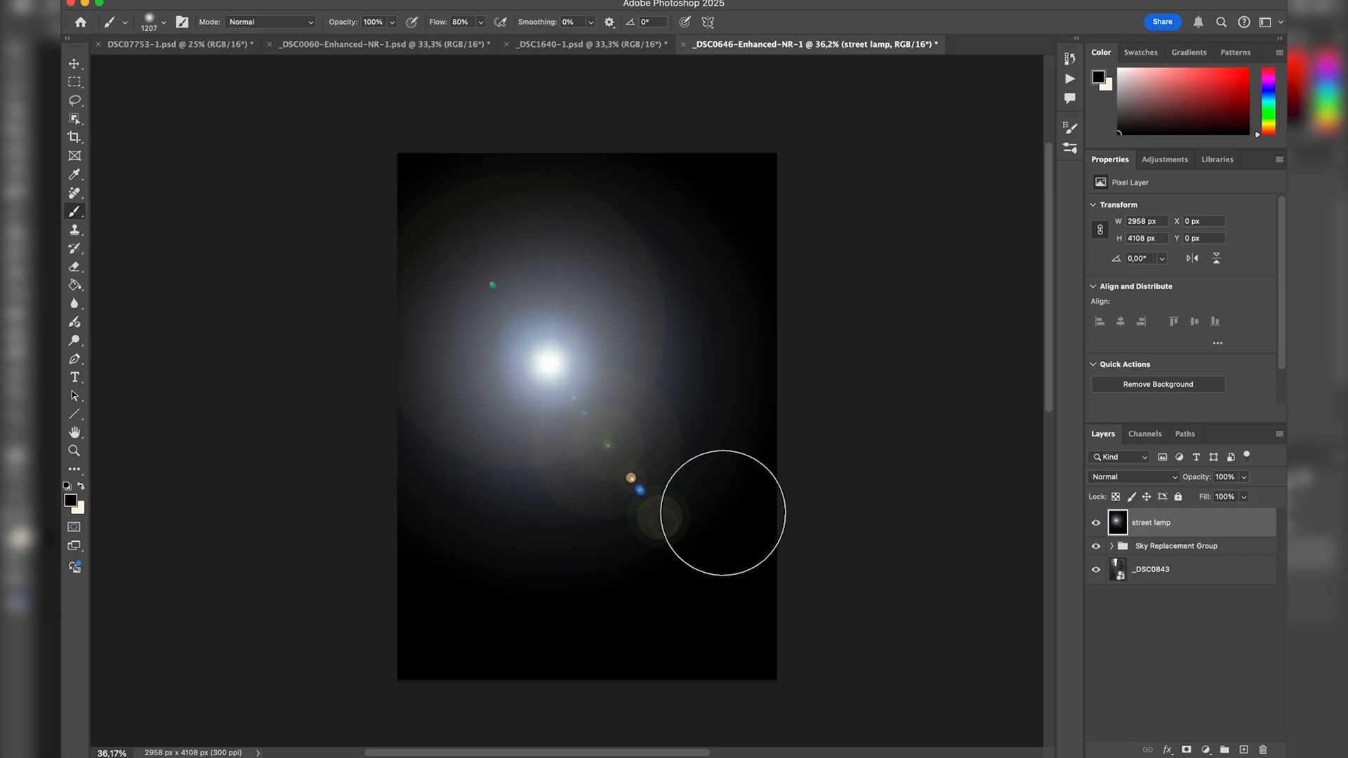
# Set the street lamp layer to Screen blending, and scale the flare to about 64%, centred inside the large wall lantern.
pyautogui.click(1129, 481)
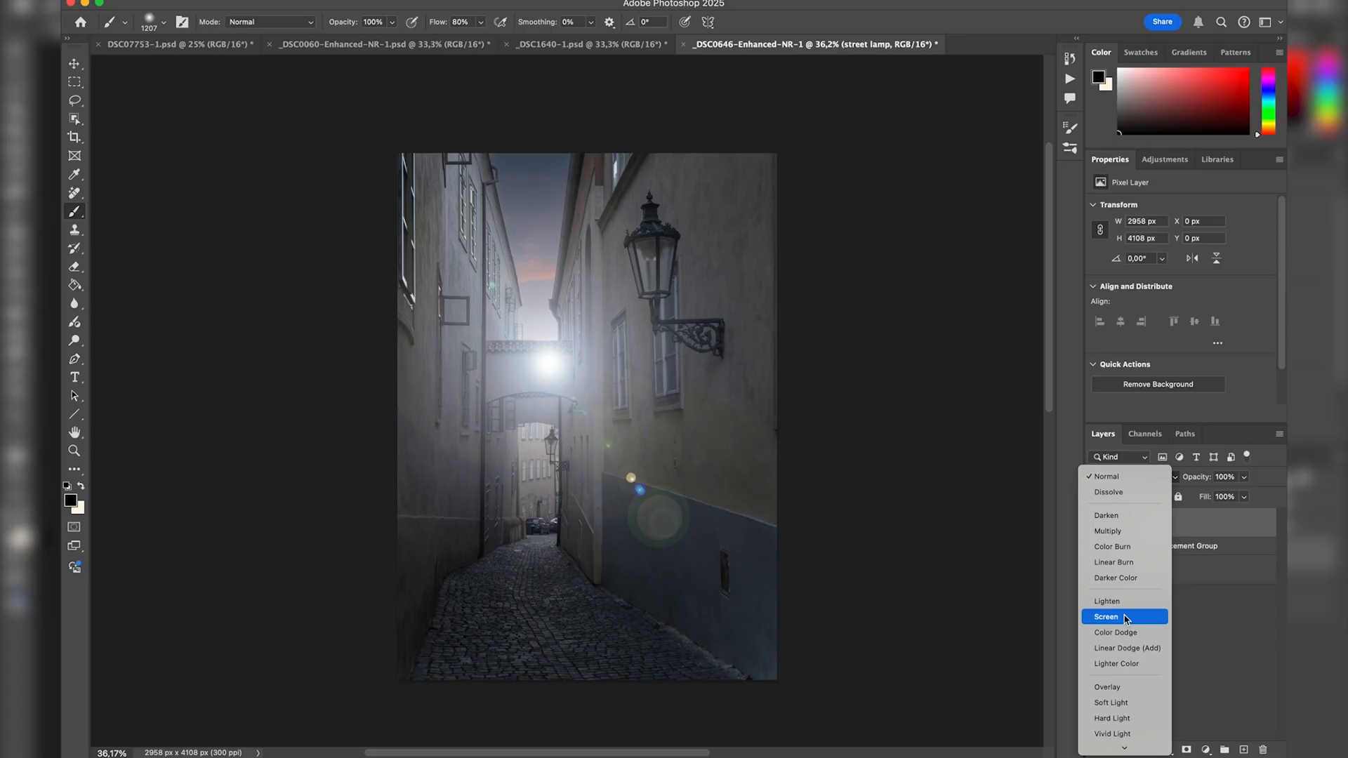
pyautogui.click(1124, 619)
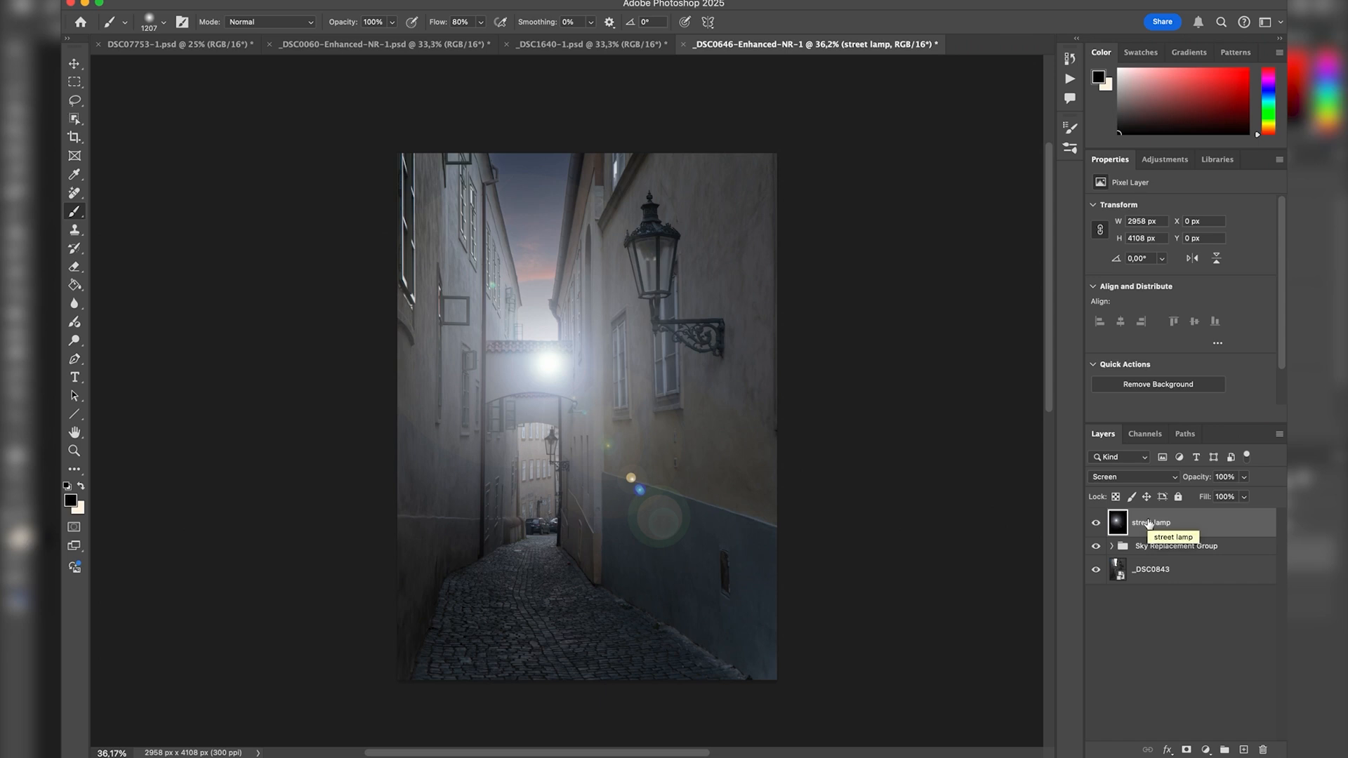
pyautogui.hotkey('ctrl', 't')
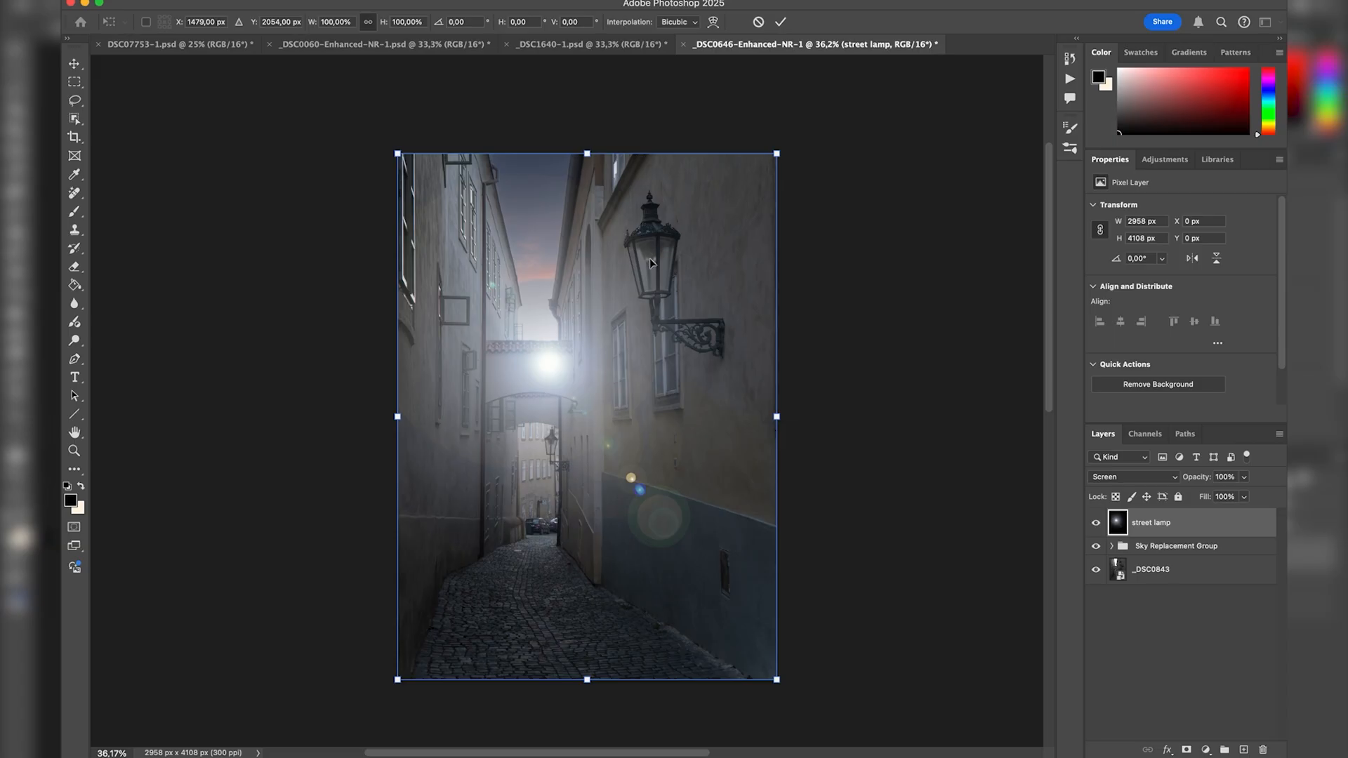
pyautogui.moveTo(581, 483); pyautogui.dragTo(679, 382)
pyautogui.moveTo(491, 578); pyautogui.dragTo(639, 377)
pyautogui.moveTo(751, 196); pyautogui.dragTo(679, 268)
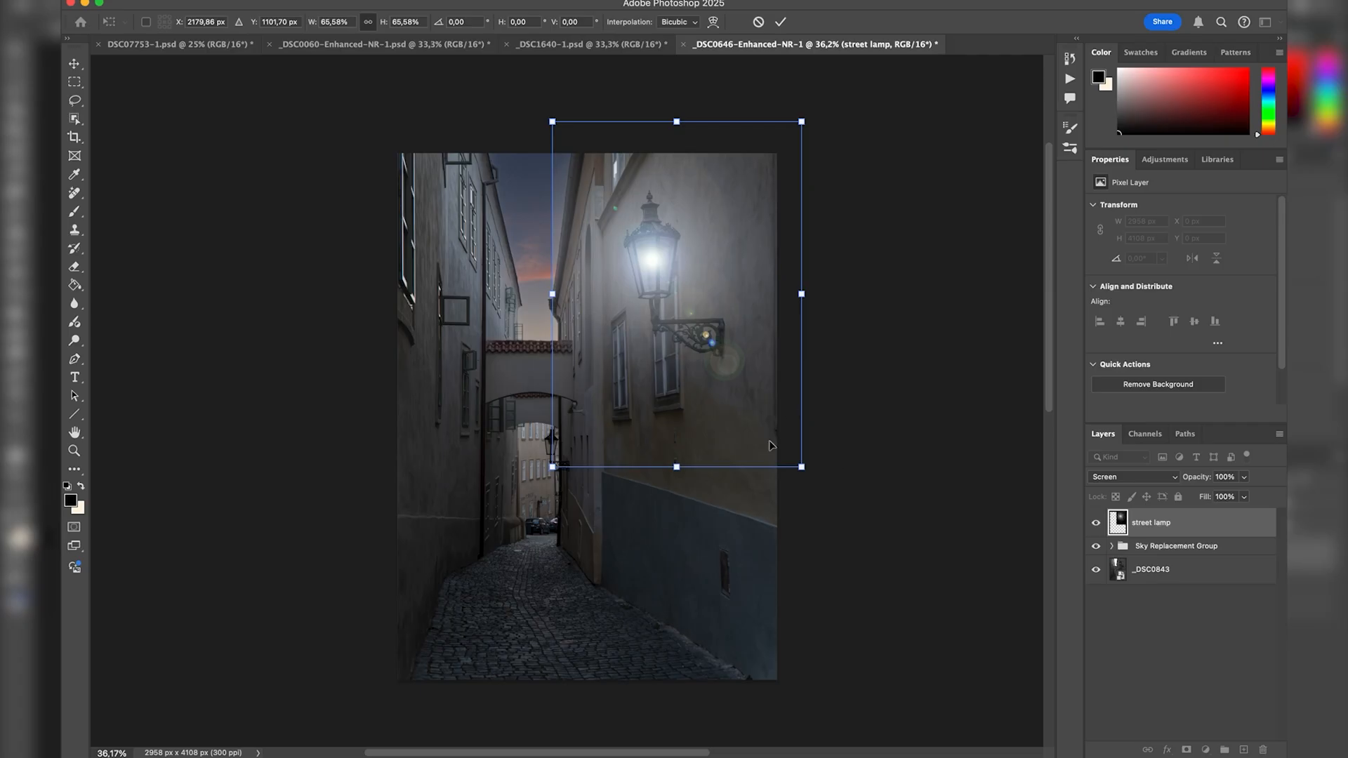
pyautogui.moveTo(801, 466); pyautogui.dragTo(790, 462)
pyautogui.moveTo(745, 315); pyautogui.dragTo(751, 328)
pyautogui.press('Return')
pyautogui.press('b')
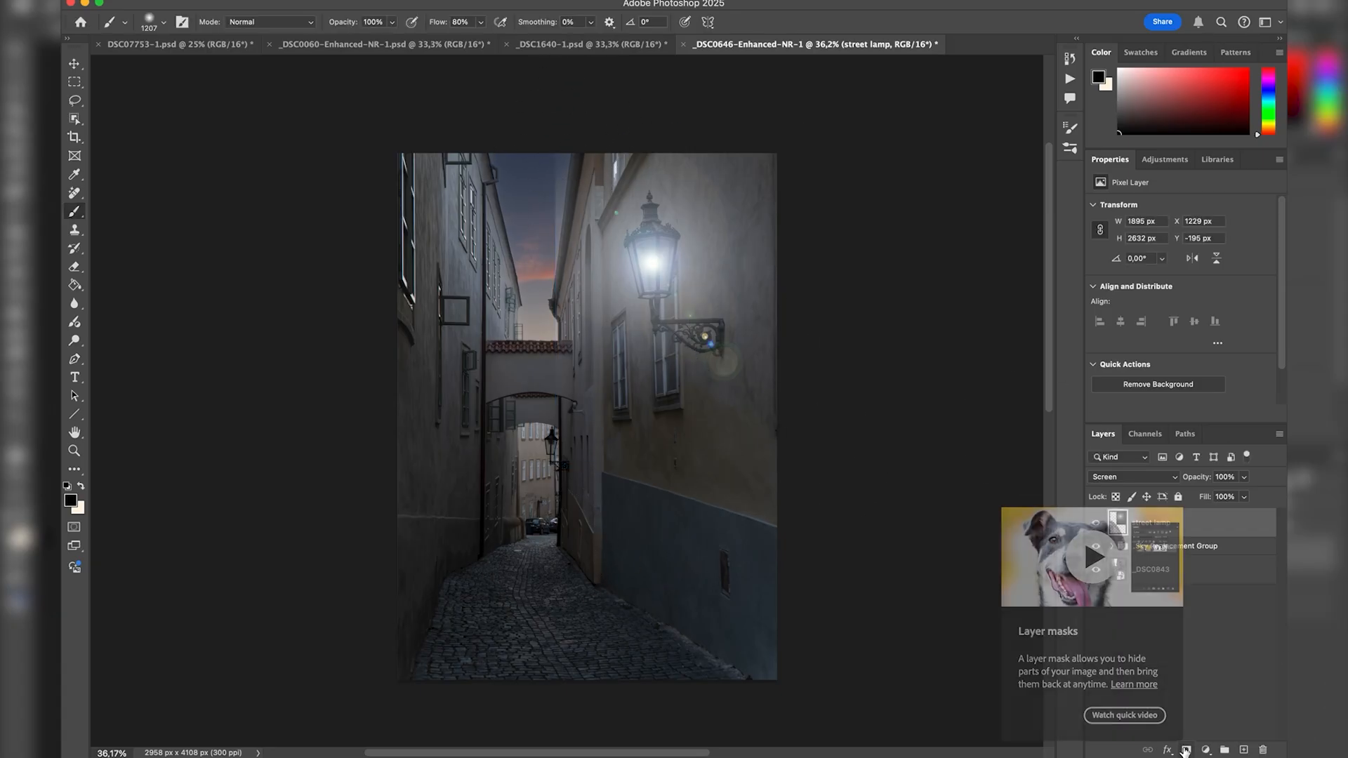
# Mask the flare off the opposite buildings and sky with a large black brush, and compare with the layer hidden.
pyautogui.click(1185, 749)
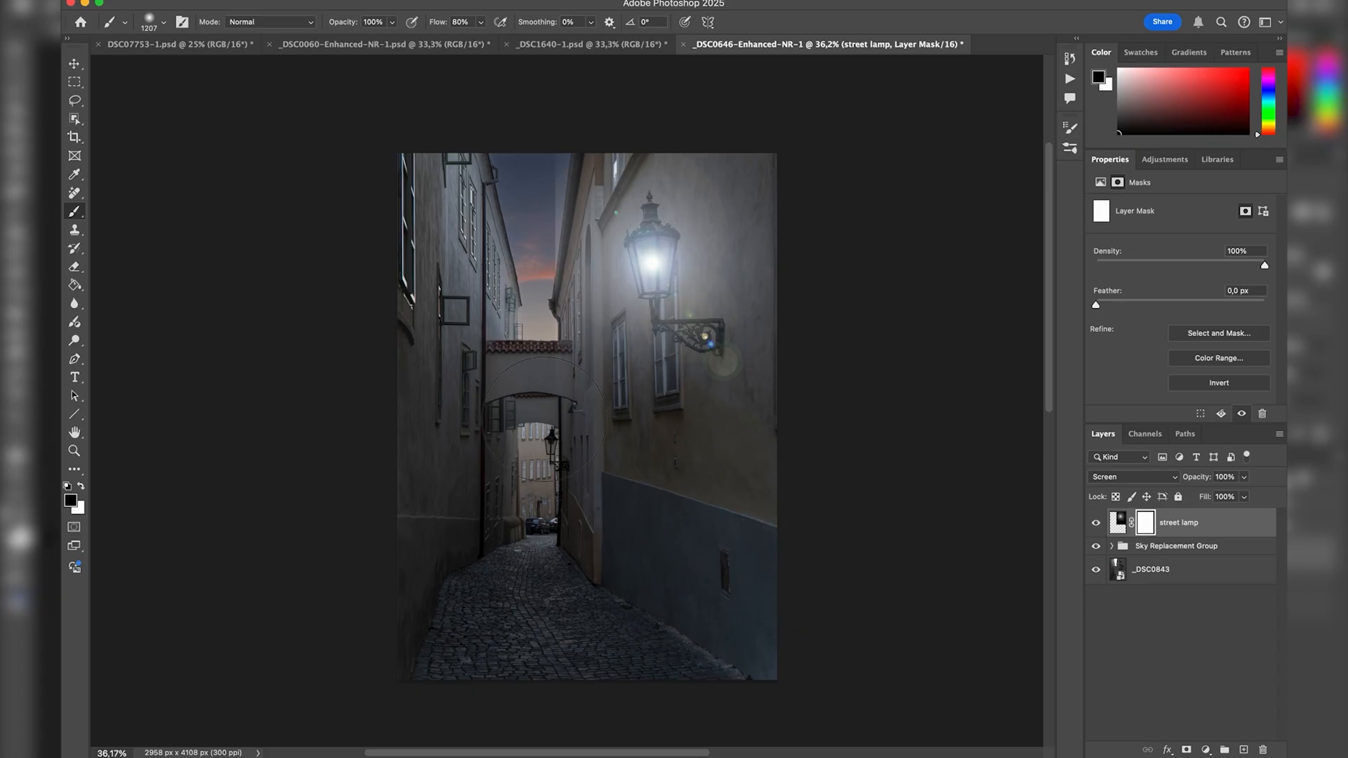
pyautogui.moveTo(473, 330)
pyautogui.keyDown('ctrl'); pyautogui.keyDown('alt'); pyautogui.mouseDown()
pyautogui.moveTo(518, 329)
pyautogui.moveTo(492, 326)
pyautogui.mouseUp(); pyautogui.keyUp('alt'); pyautogui.keyUp('ctrl')
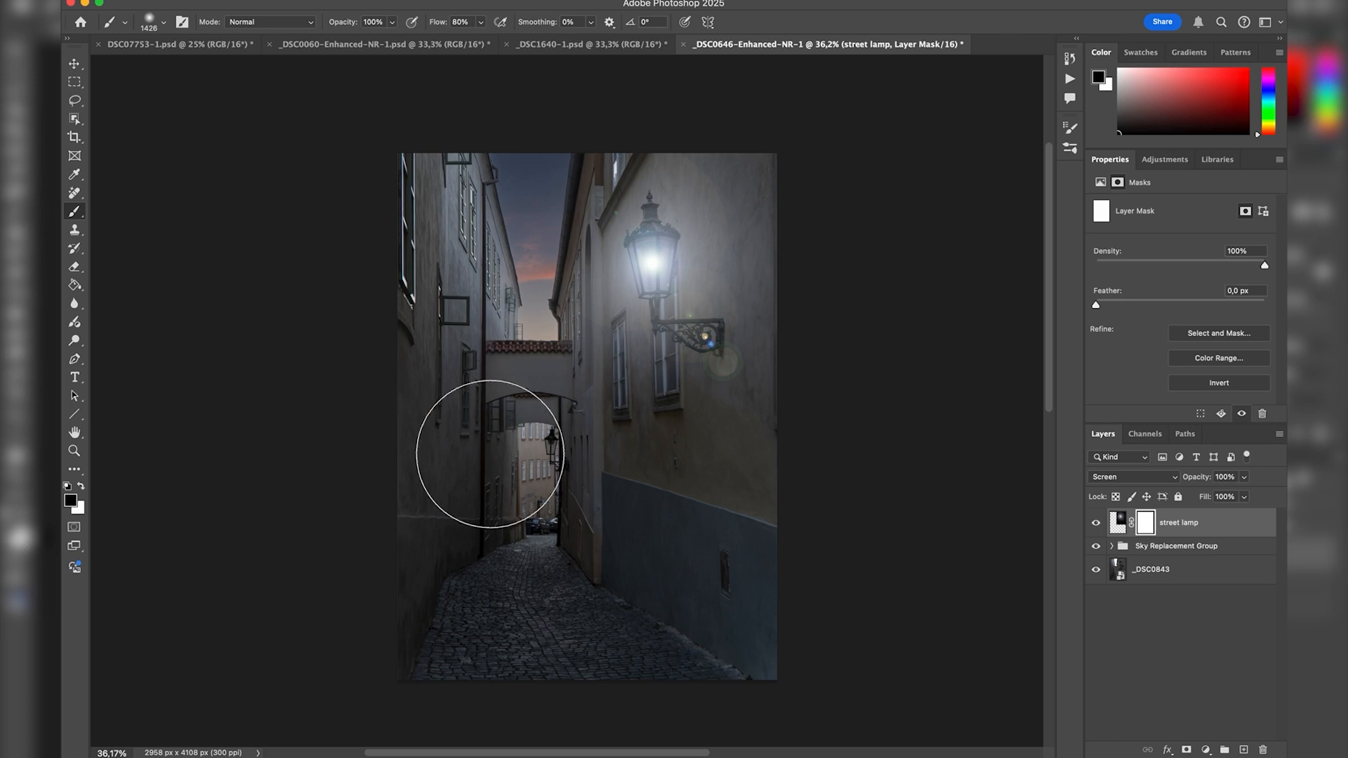
pyautogui.moveTo(510, 487)
pyautogui.mouseDown()
pyautogui.moveTo(662, 506)
pyautogui.moveTo(692, 524)
pyautogui.moveTo(651, 564)
pyautogui.moveTo(528, 533)
pyautogui.moveTo(430, 406)
pyautogui.mouseUp()
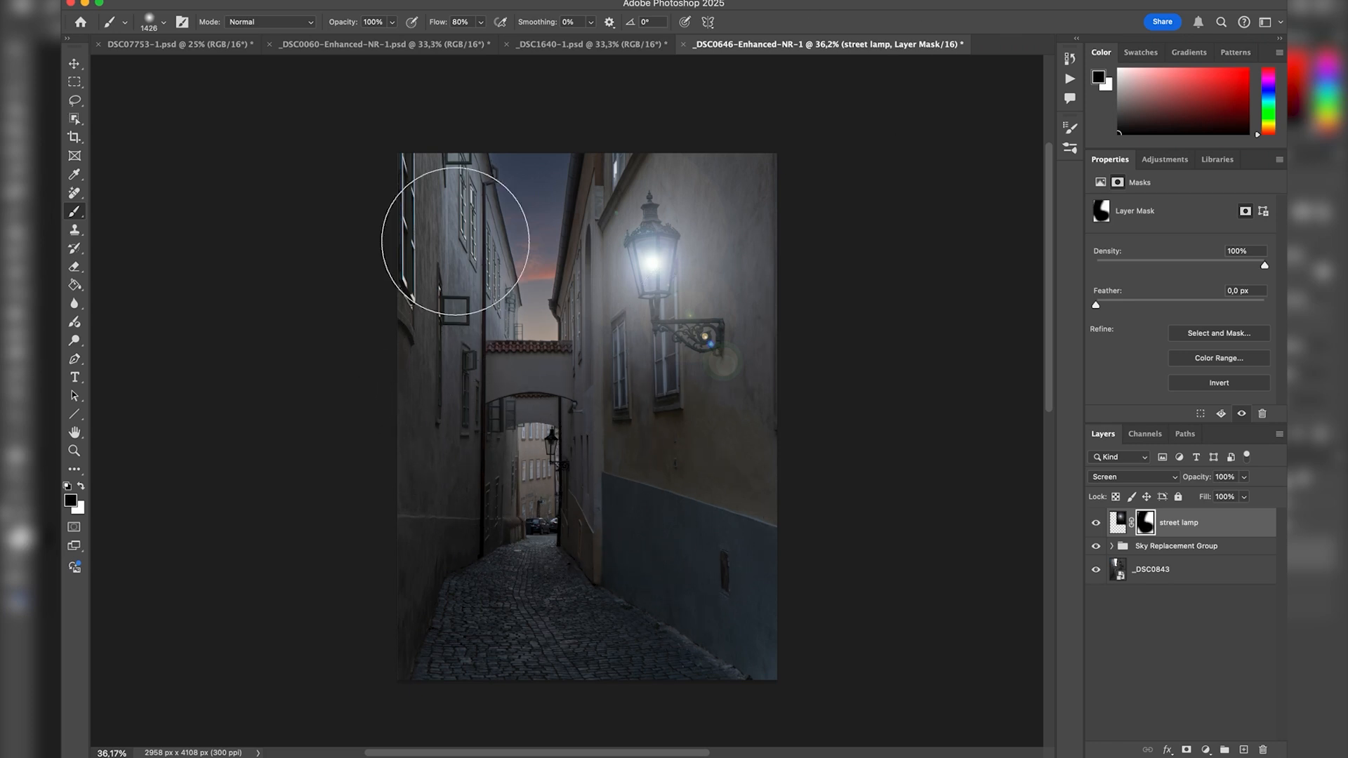
pyautogui.click(1095, 523)
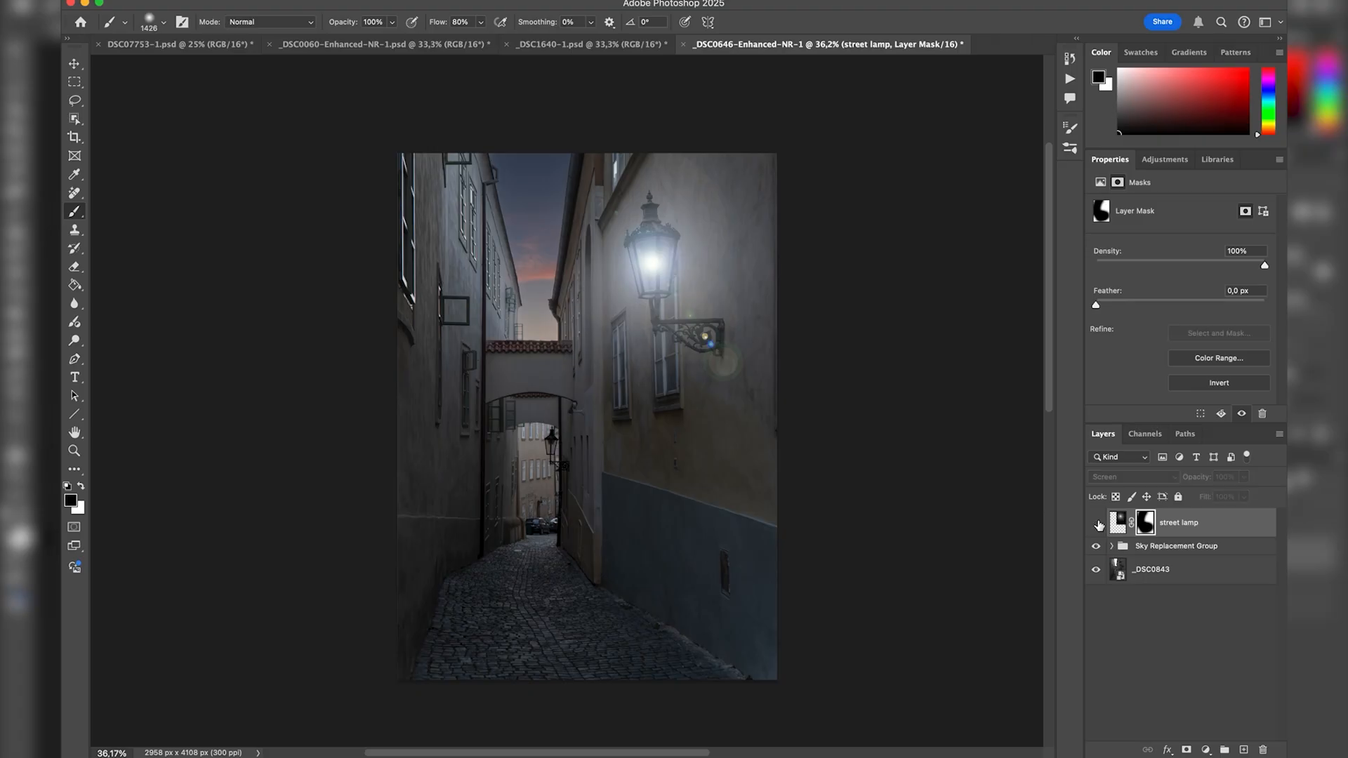
pyautogui.click(1095, 523)
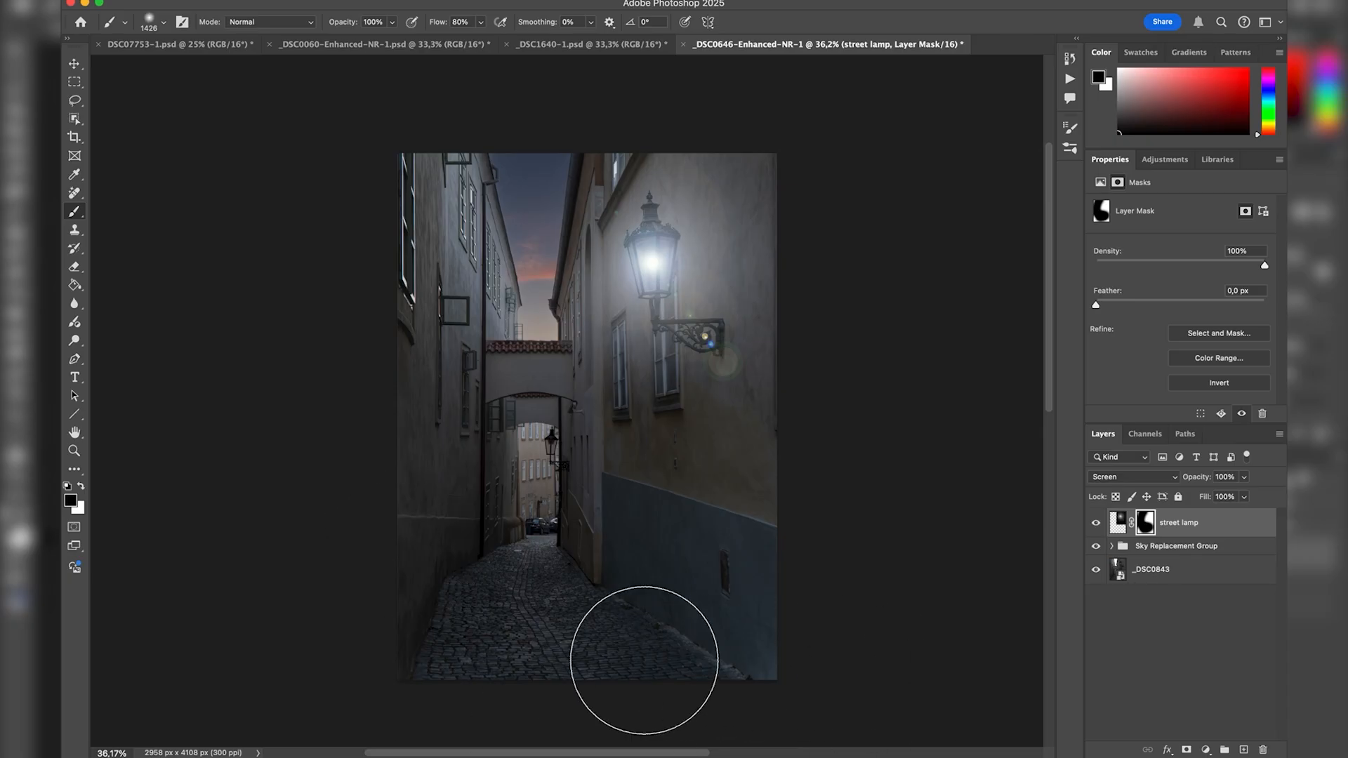
# Add a new layer named "glow" above the street lamp layer, with the blend mode set to Overlay.
pyautogui.click(1243, 749)
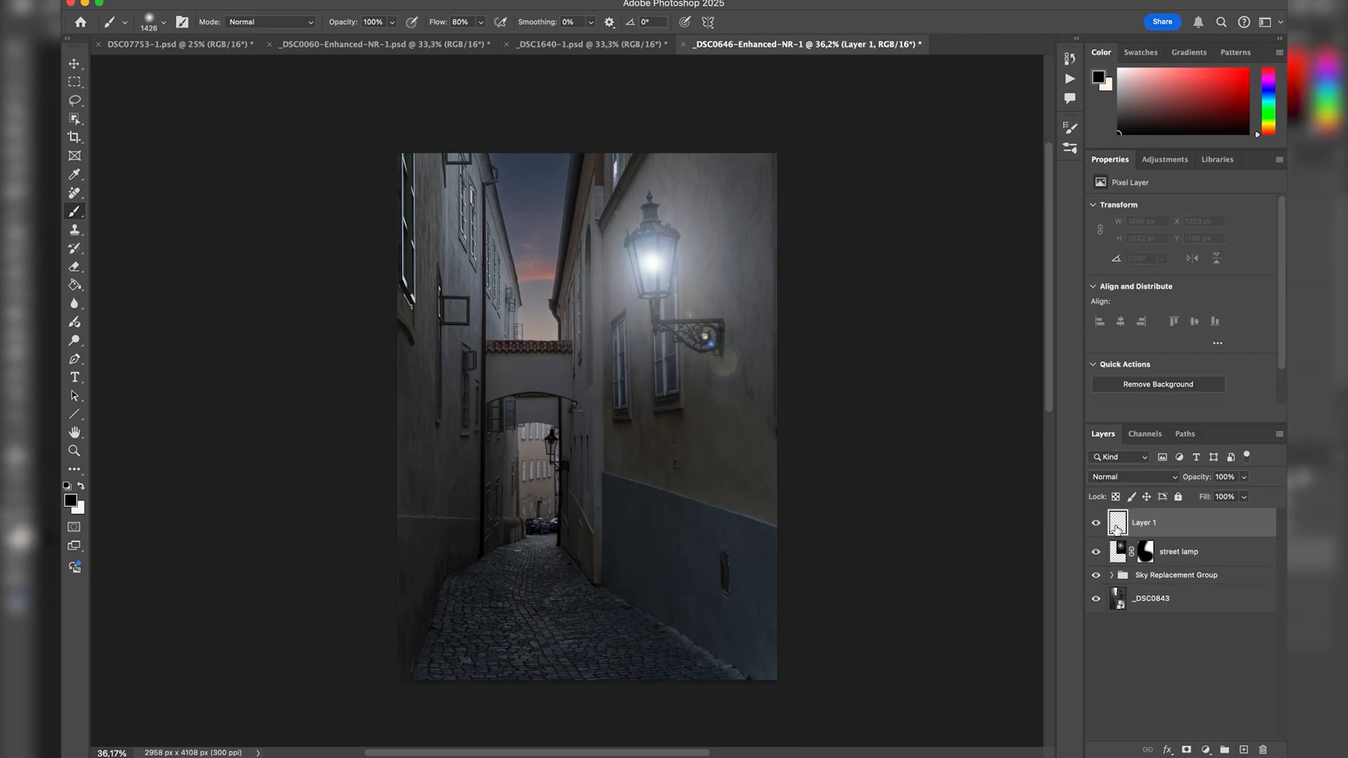
pyautogui.click(1151, 480)
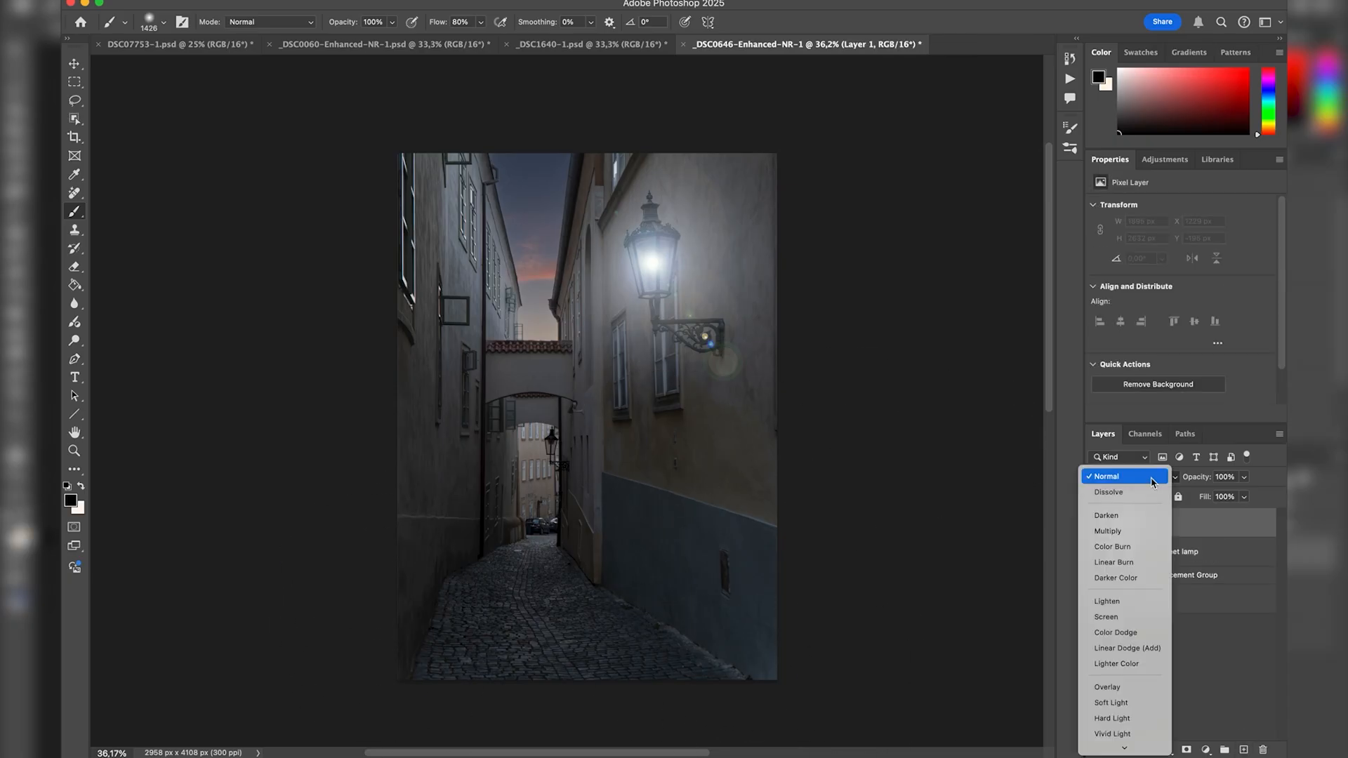
pyautogui.click(1126, 687)
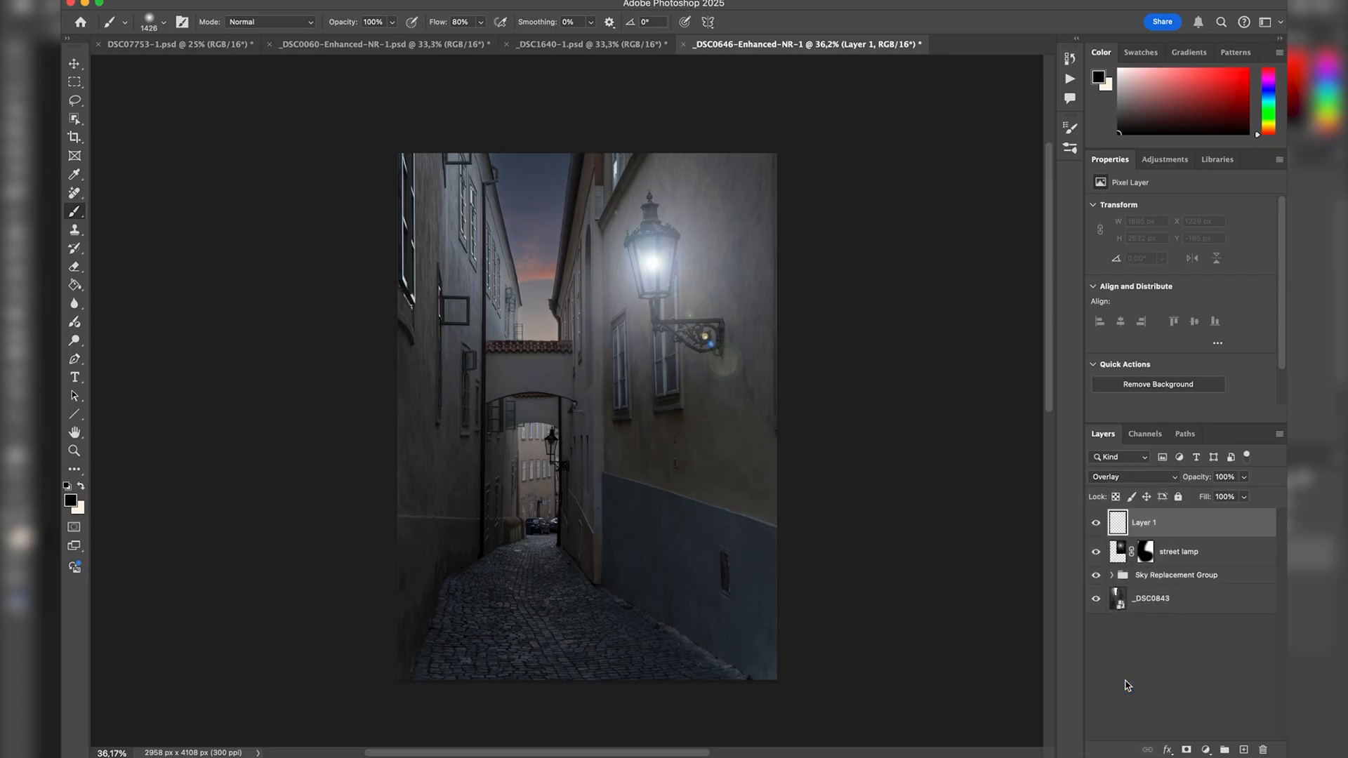
pyautogui.doubleClick(1144, 522)
pyautogui.write('glow')
pyautogui.press('Return')
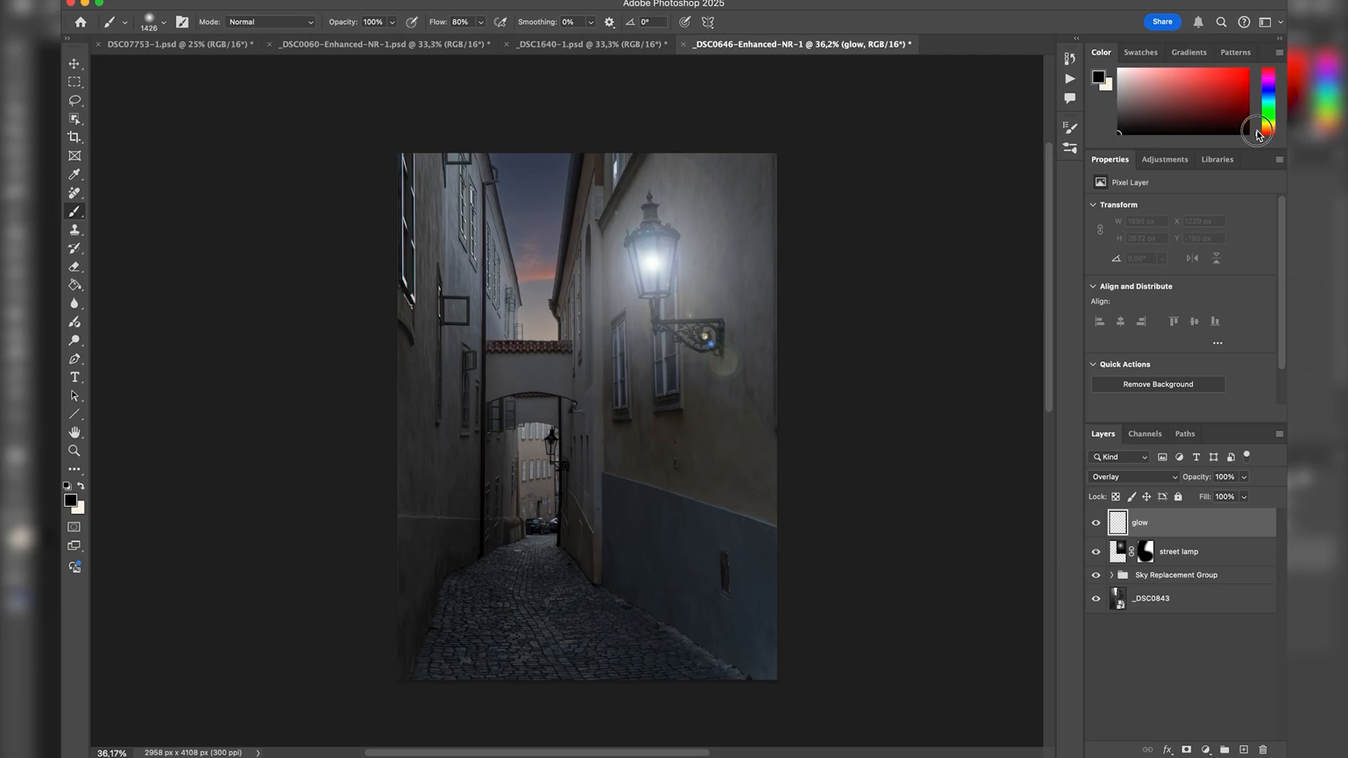
# Set the foreground colour to a pale, warm orange-tinted white and the brush flow to 5%.
pyautogui.moveTo(1259, 133); pyautogui.dragTo(1260, 131)
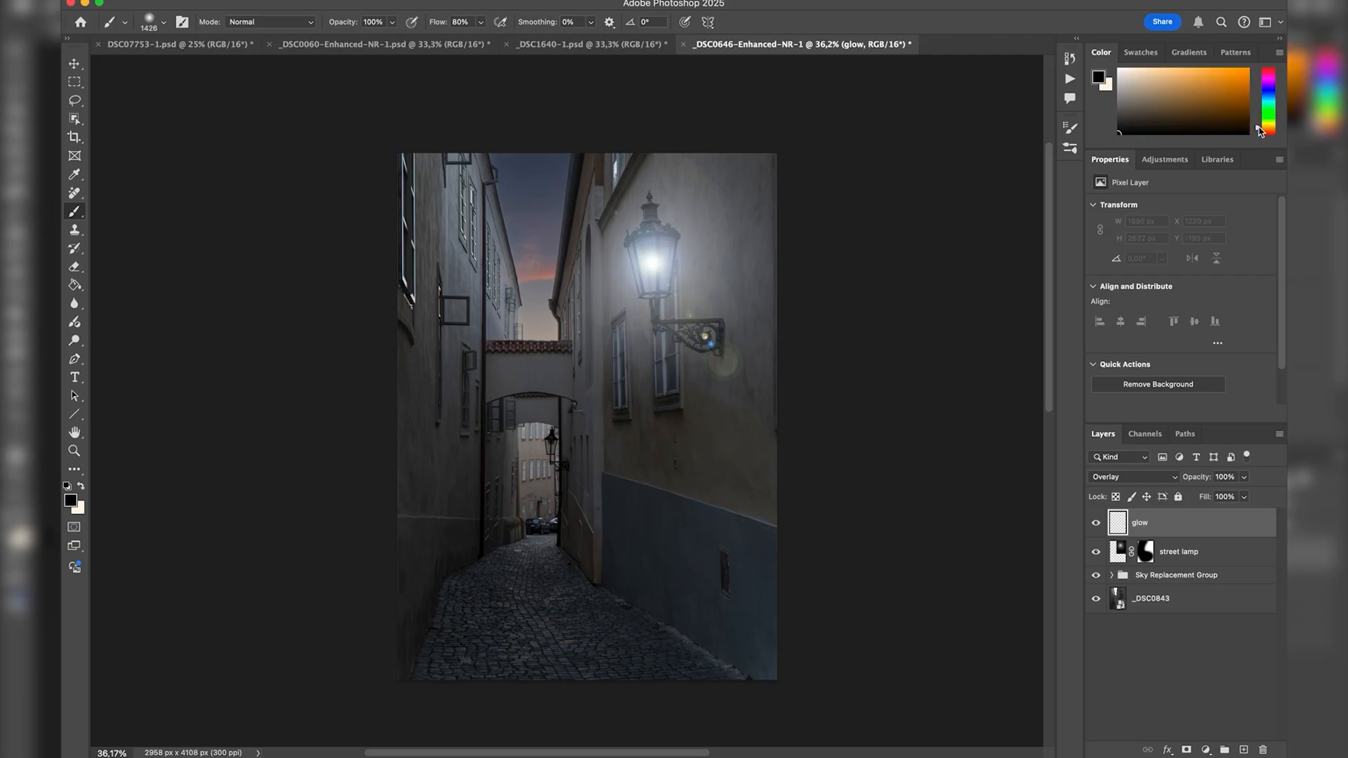
pyautogui.moveTo(1157, 77); pyautogui.dragTo(1129, 61)
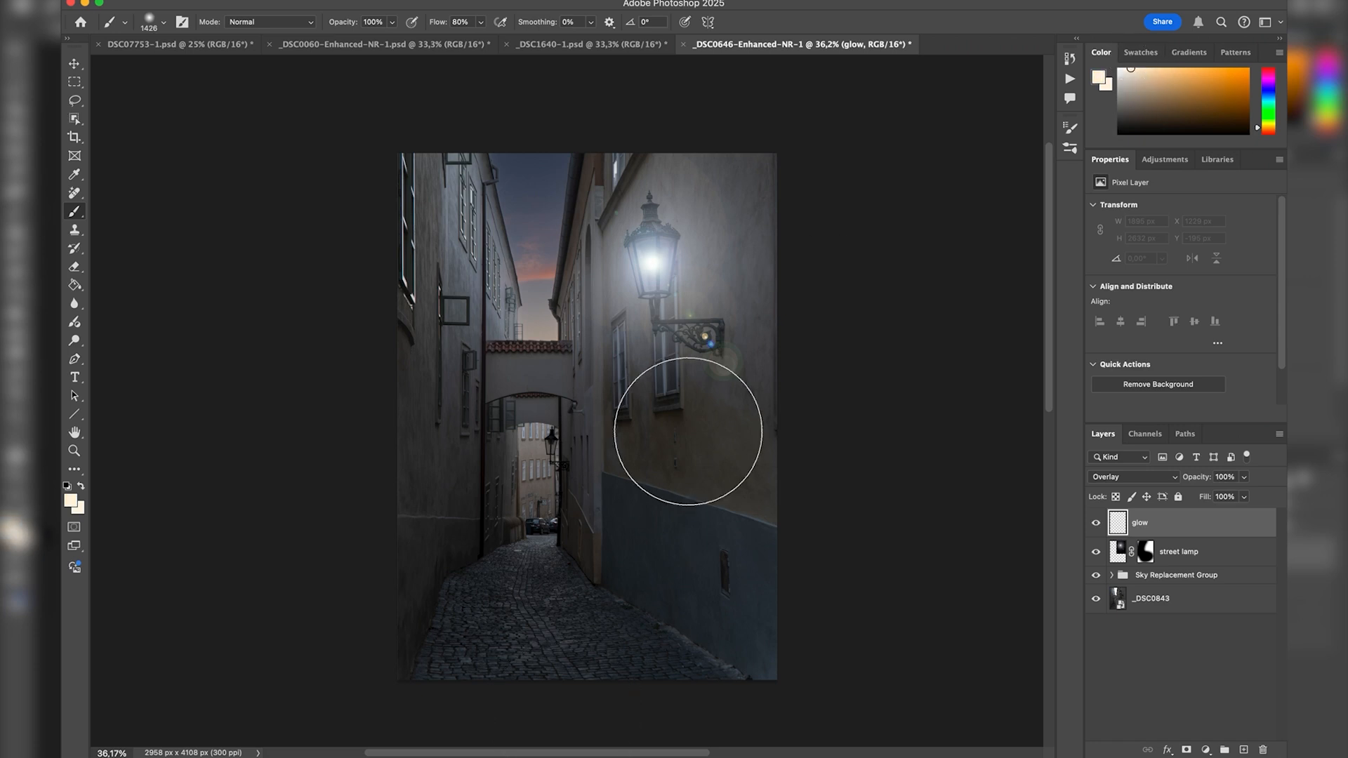
pyautogui.click(464, 21)
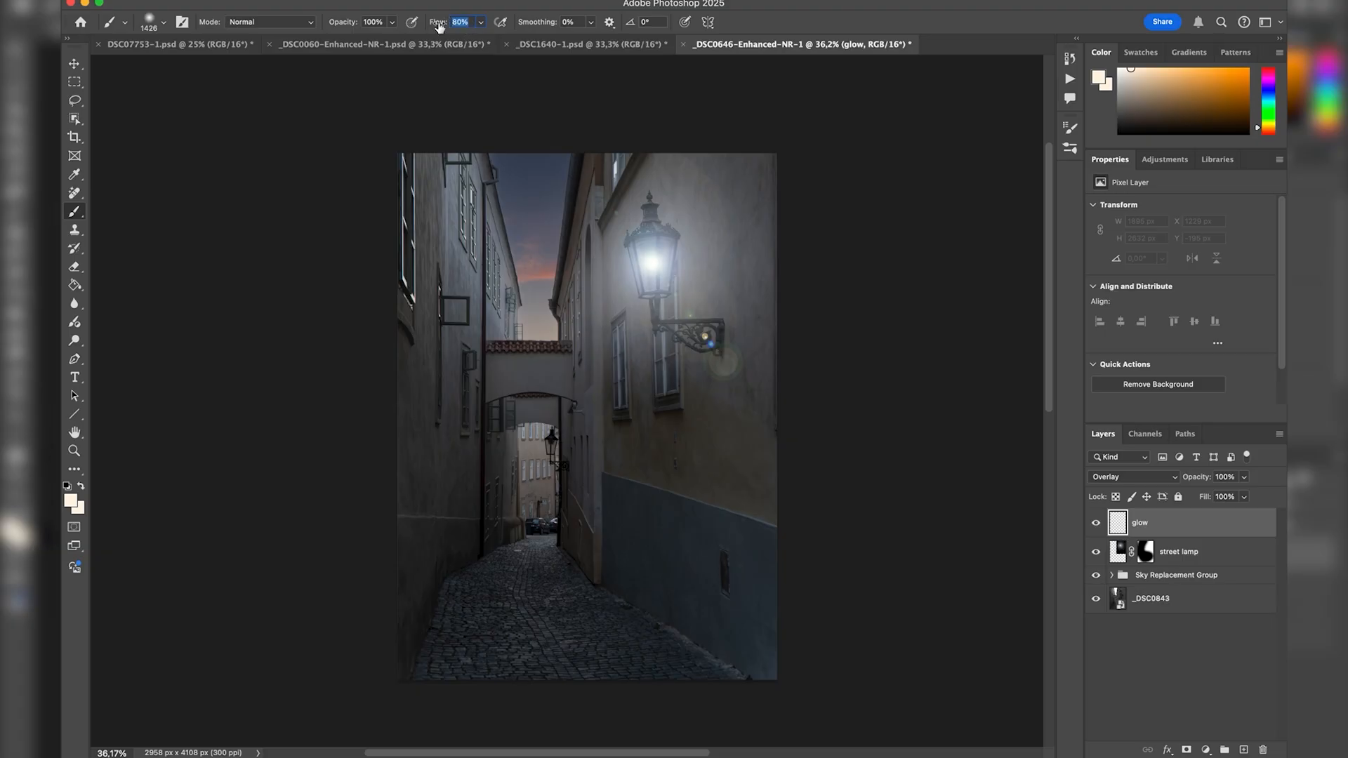
pyautogui.write('5')
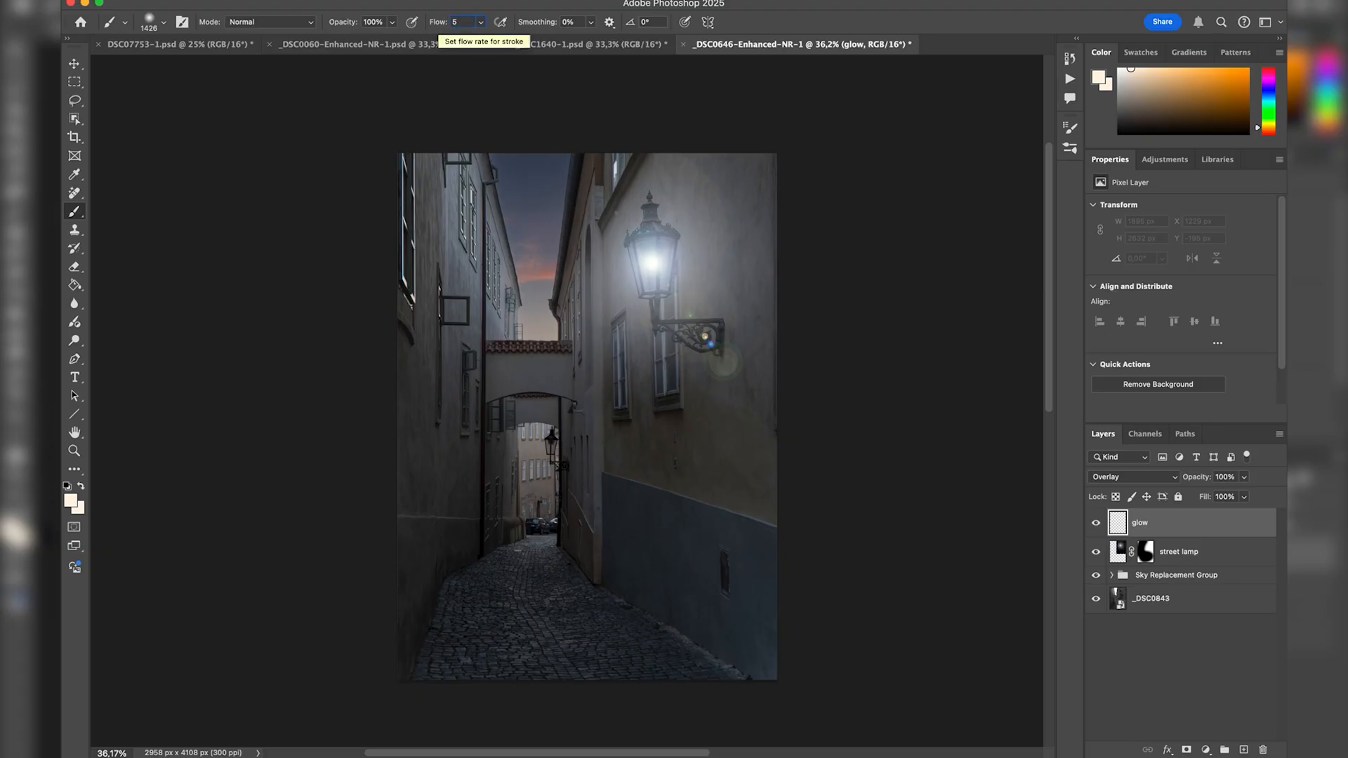
pyautogui.press('Return')
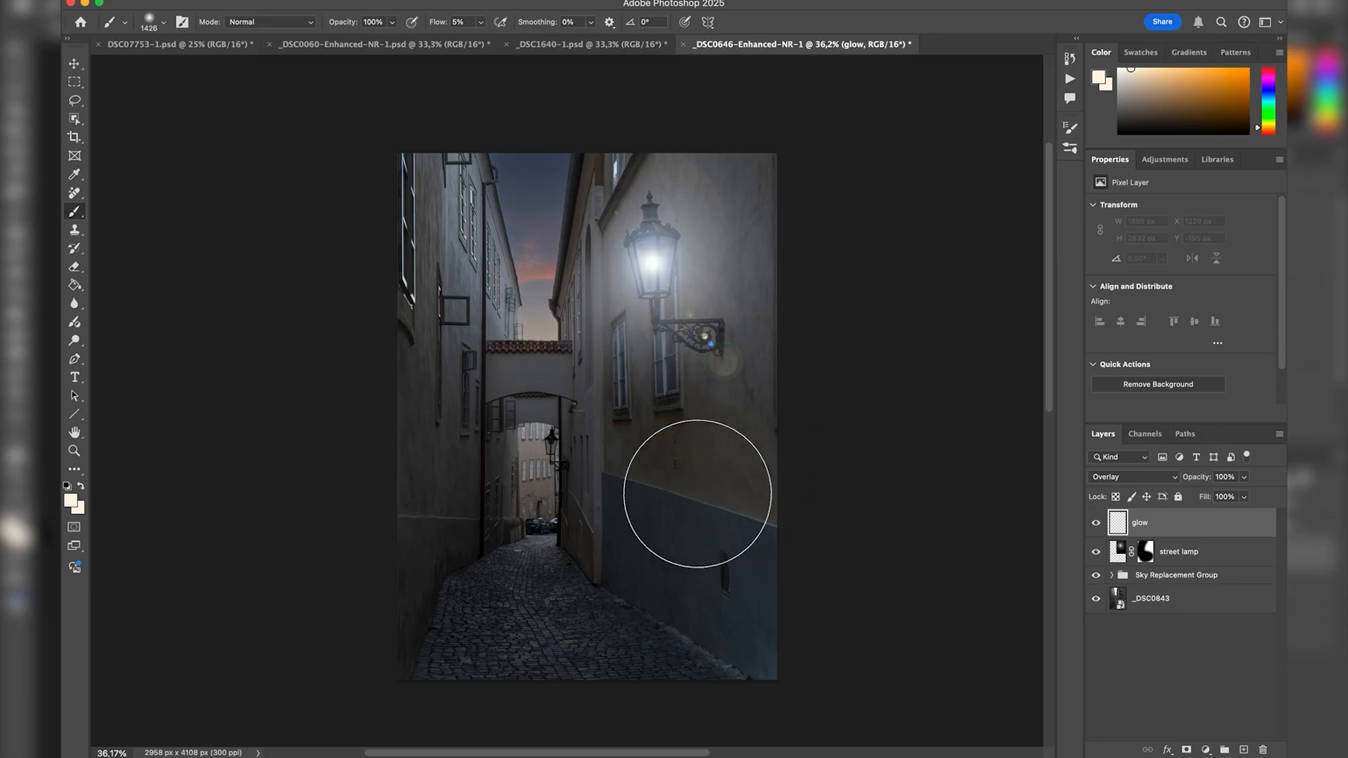
# Paint soft light over the lantern wall and towards the archway on the glow layer with a large brush, undoing the last dab.
pyautogui.moveTo(705, 524); pyautogui.dragTo(744, 520)
pyautogui.moveTo(716, 469)
pyautogui.mouseDown()
pyautogui.moveTo(696, 445)
pyautogui.moveTo(674, 450)
pyautogui.mouseUp()
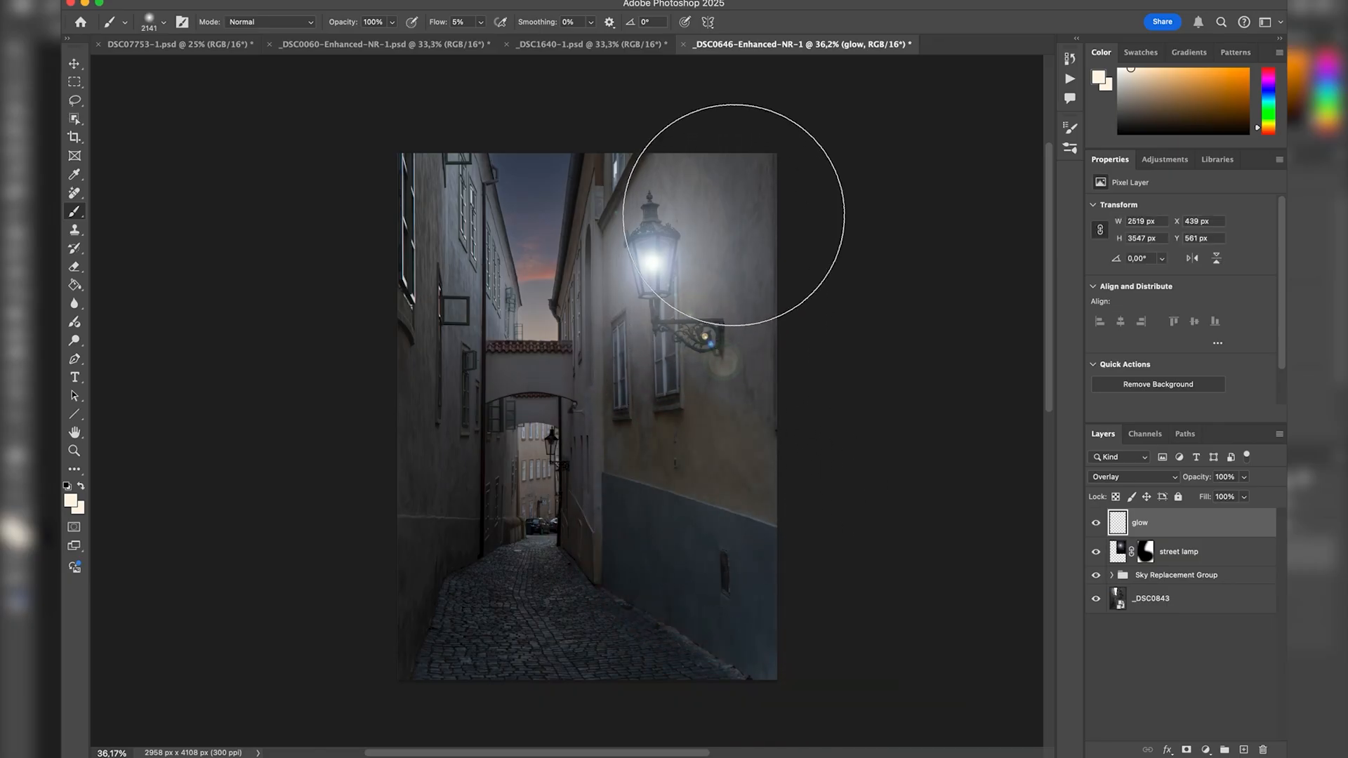
pyautogui.moveTo(721, 392); pyautogui.dragTo(506, 353)
pyautogui.moveTo(695, 325); pyautogui.dragTo(667, 326)
pyautogui.keyDown('shift'); pyautogui.click(682, 407); pyautogui.keyUp('shift')
pyautogui.press('super+z')
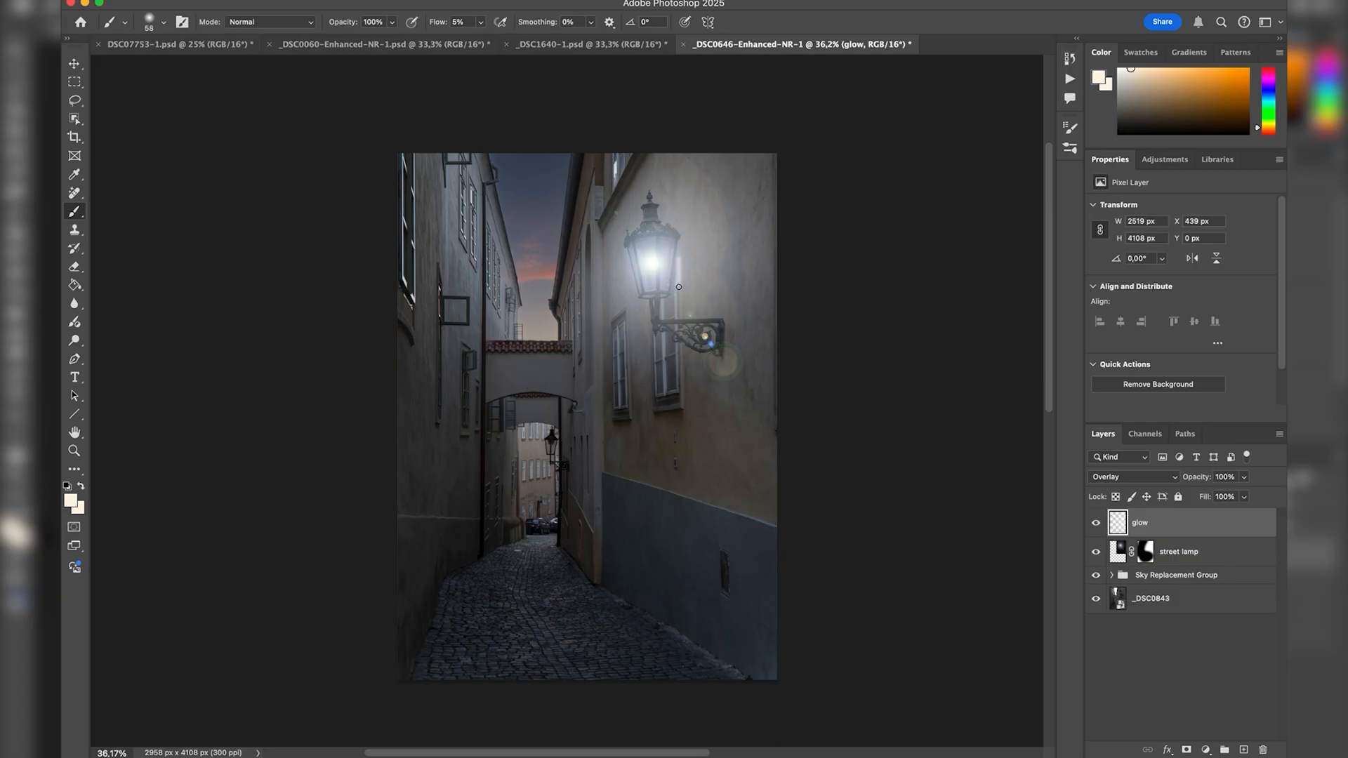
# Lower the brush flow to 1% and brush a faint glow onto the wall just beside the lantern.
pyautogui.moveTo(463, 23); pyautogui.dragTo(442, 22)
pyautogui.write('1')
pyautogui.press('Return')
pyautogui.moveTo(683, 264); pyautogui.dragTo(737, 289)
# Set the brush flow to 4% and paint light over the cobblestones, the archway area and the building opposite the lantern.
pyautogui.click(426, 21)
pyautogui.write('4')
pyautogui.press('Return')
pyautogui.moveTo(709, 551)
pyautogui.mouseDown()
pyautogui.moveTo(652, 512)
pyautogui.moveTo(635, 617)
pyautogui.moveTo(583, 608)
pyautogui.mouseUp()
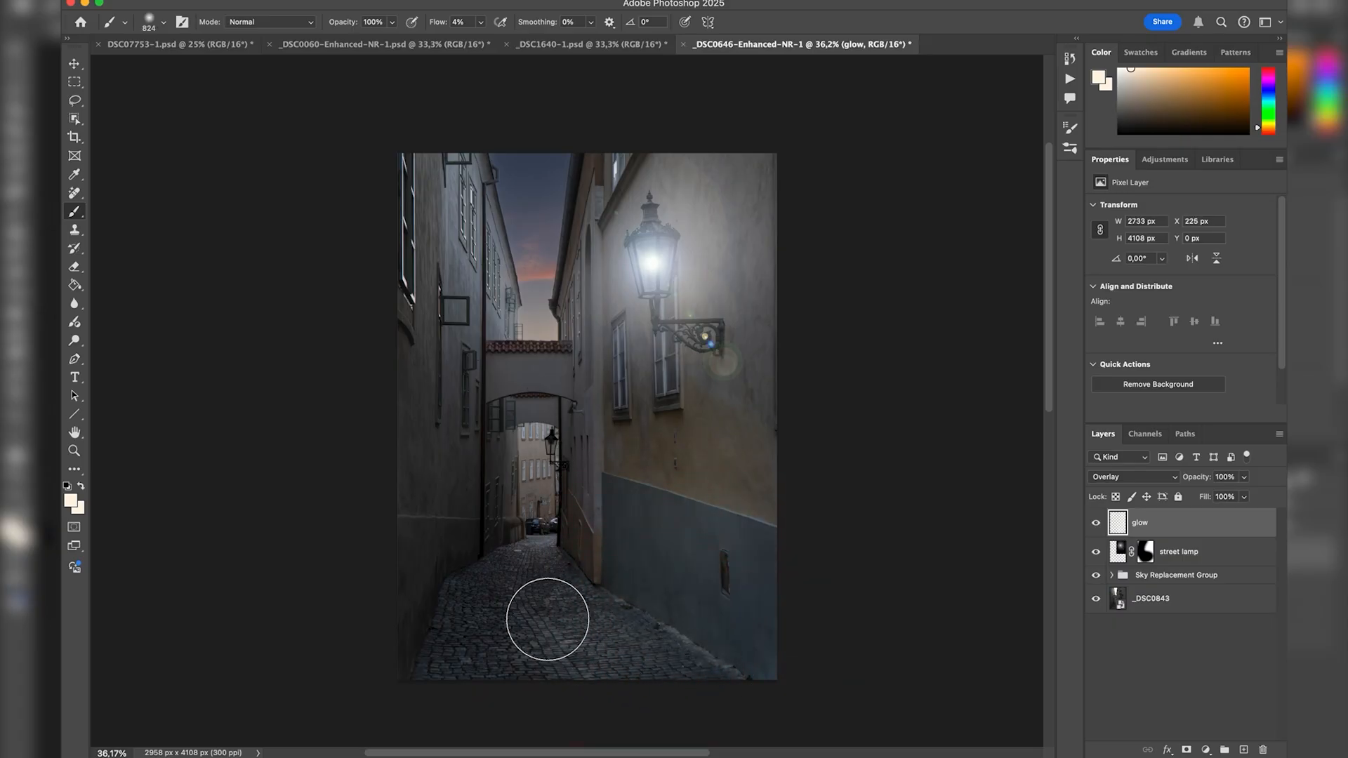
pyautogui.moveTo(457, 371); pyautogui.dragTo(532, 373)
pyautogui.moveTo(429, 330)
pyautogui.mouseDown()
pyautogui.moveTo(411, 242)
pyautogui.moveTo(395, 439)
pyautogui.moveTo(388, 411)
pyautogui.moveTo(407, 426)
pyautogui.moveTo(398, 540)
pyautogui.moveTo(416, 413)
pyautogui.moveTo(408, 314)
pyautogui.mouseUp()
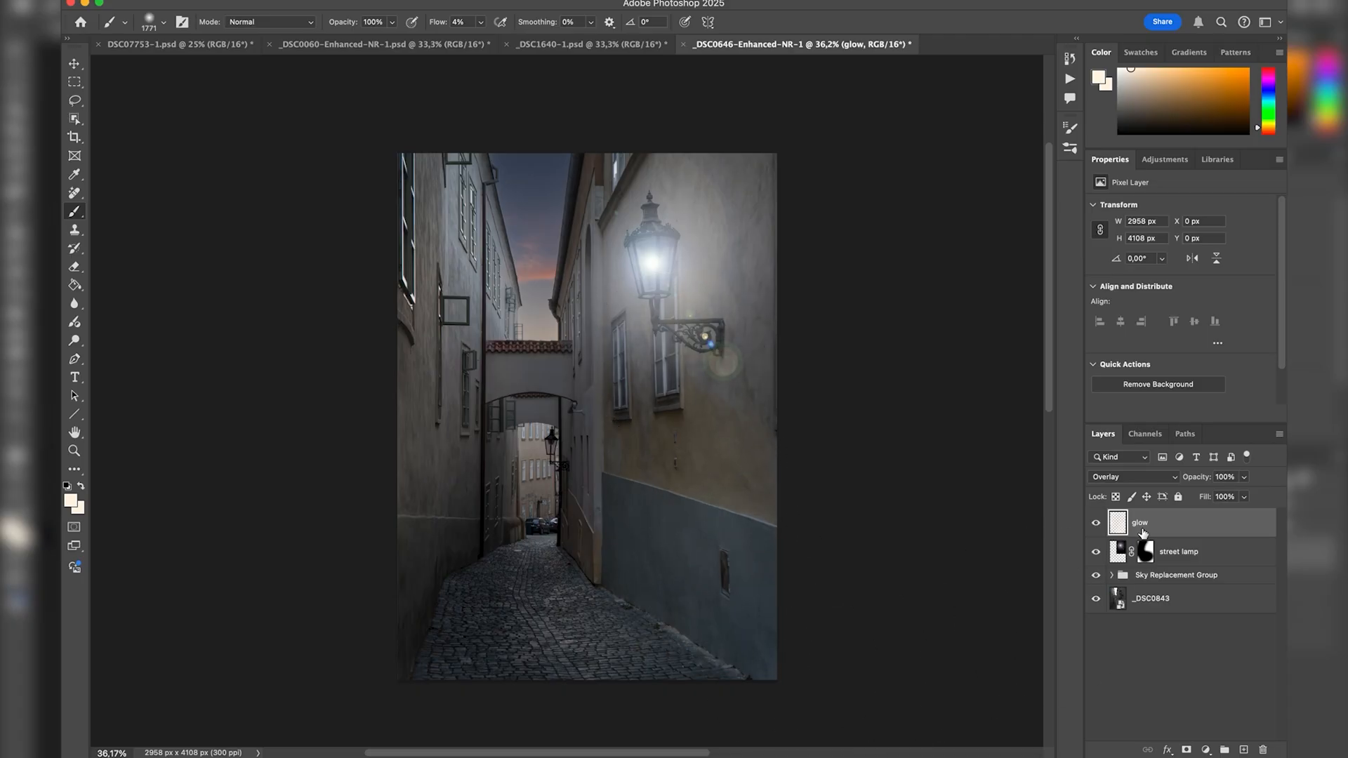
# Select the glow and street lamp layers together and toggle their visibility to compare the alley before and after the lighting.
pyautogui.keyDown('shift'); pyautogui.click(1203, 558); pyautogui.keyUp('shift')
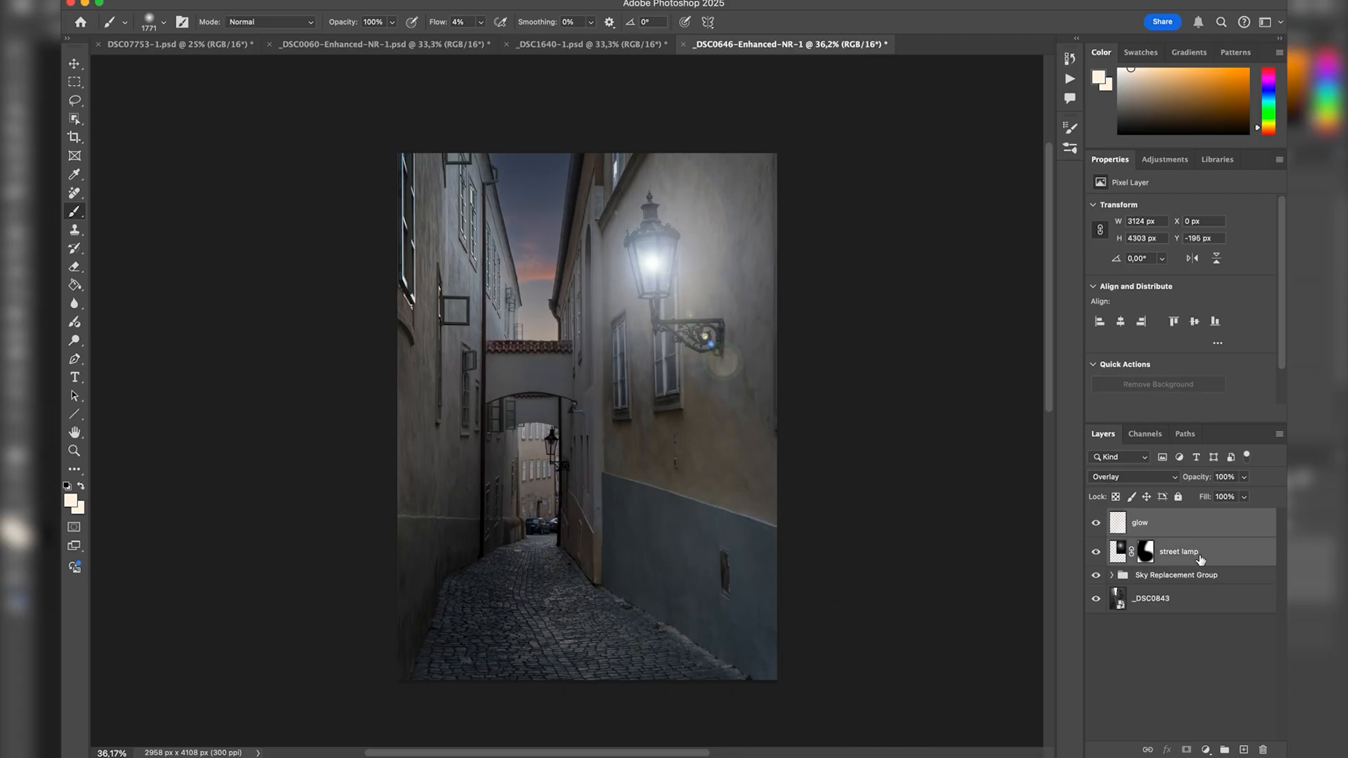
pyautogui.press('super+comma')
pyautogui.press('super+comma')
pyautogui.press('super+comma')
pyautogui.press('super+comma')
pyautogui.press('super+comma')
pyautogui.press('super+comma')
pyautogui.press('super+comma')
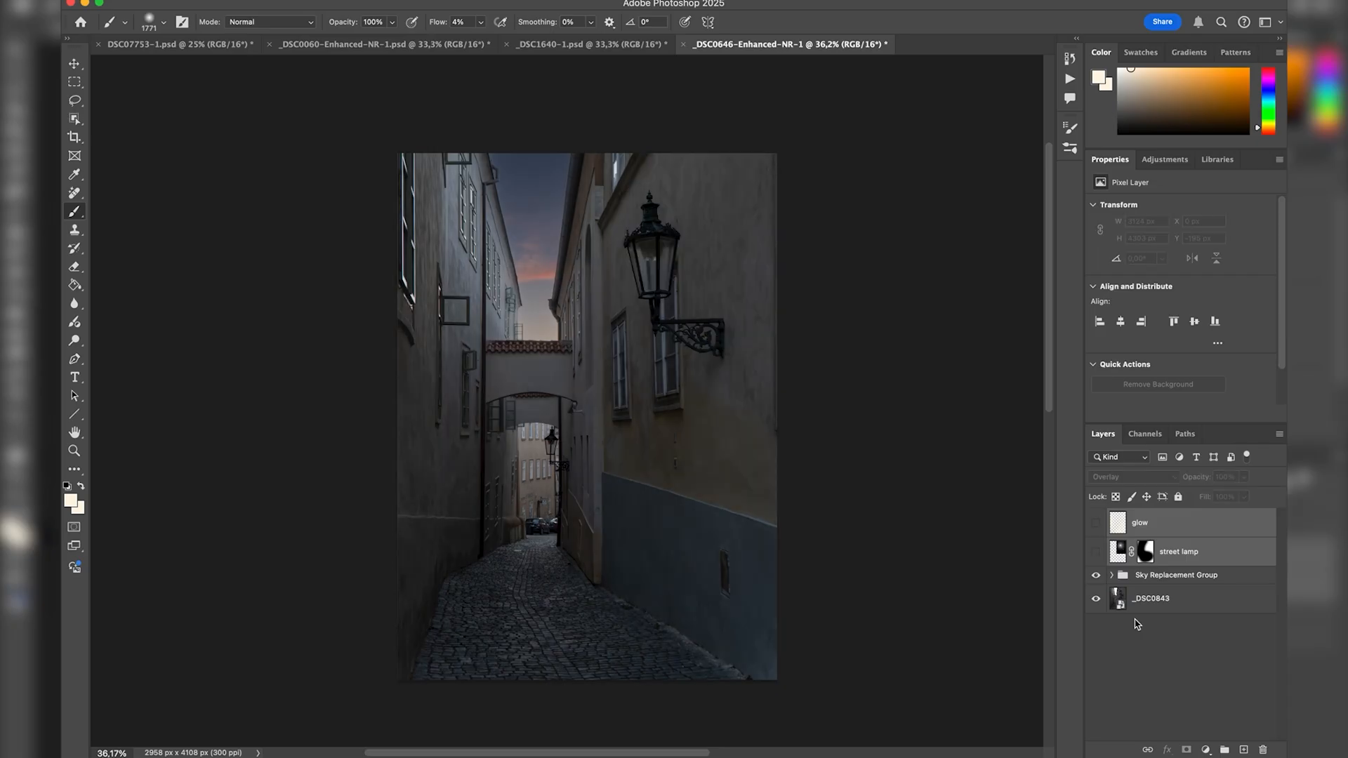
pyautogui.press('super+comma')
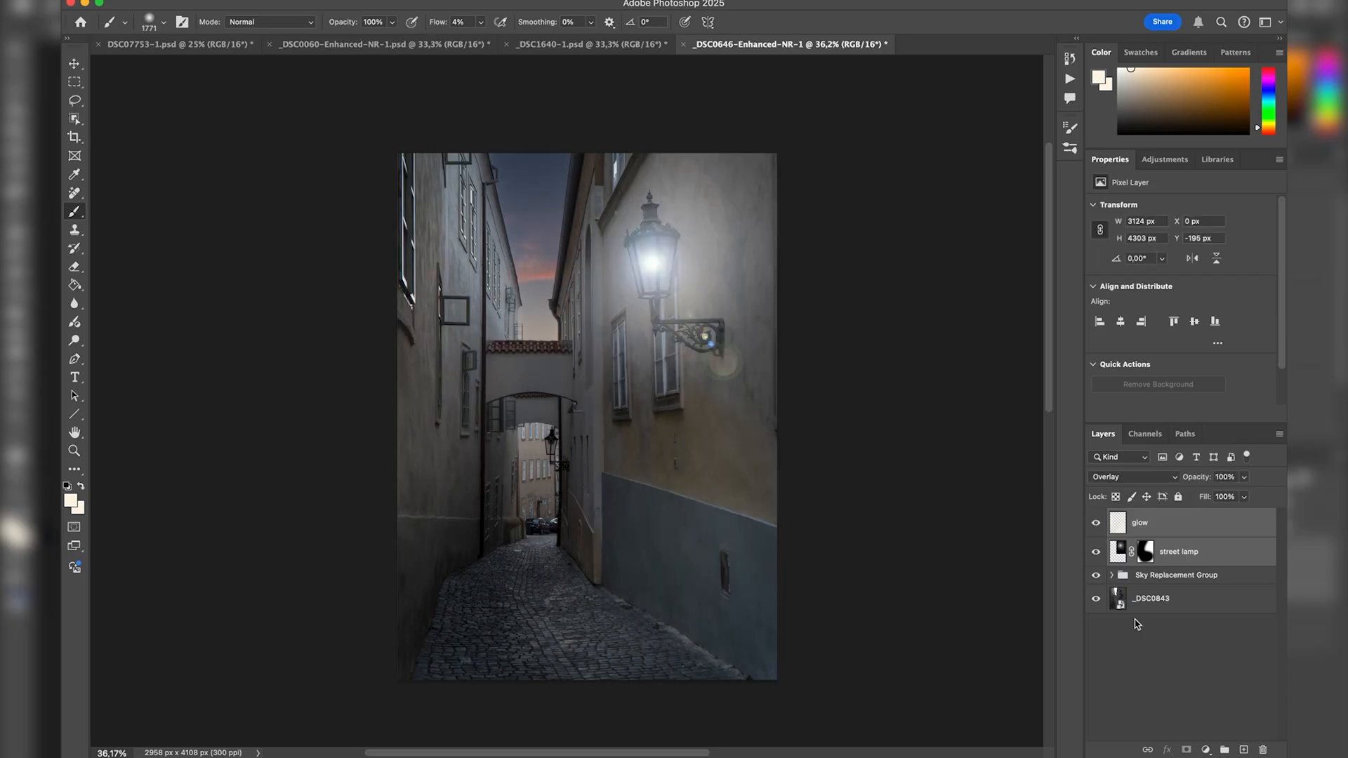
pyautogui.press('super+comma')
pyautogui.press('super+comma')
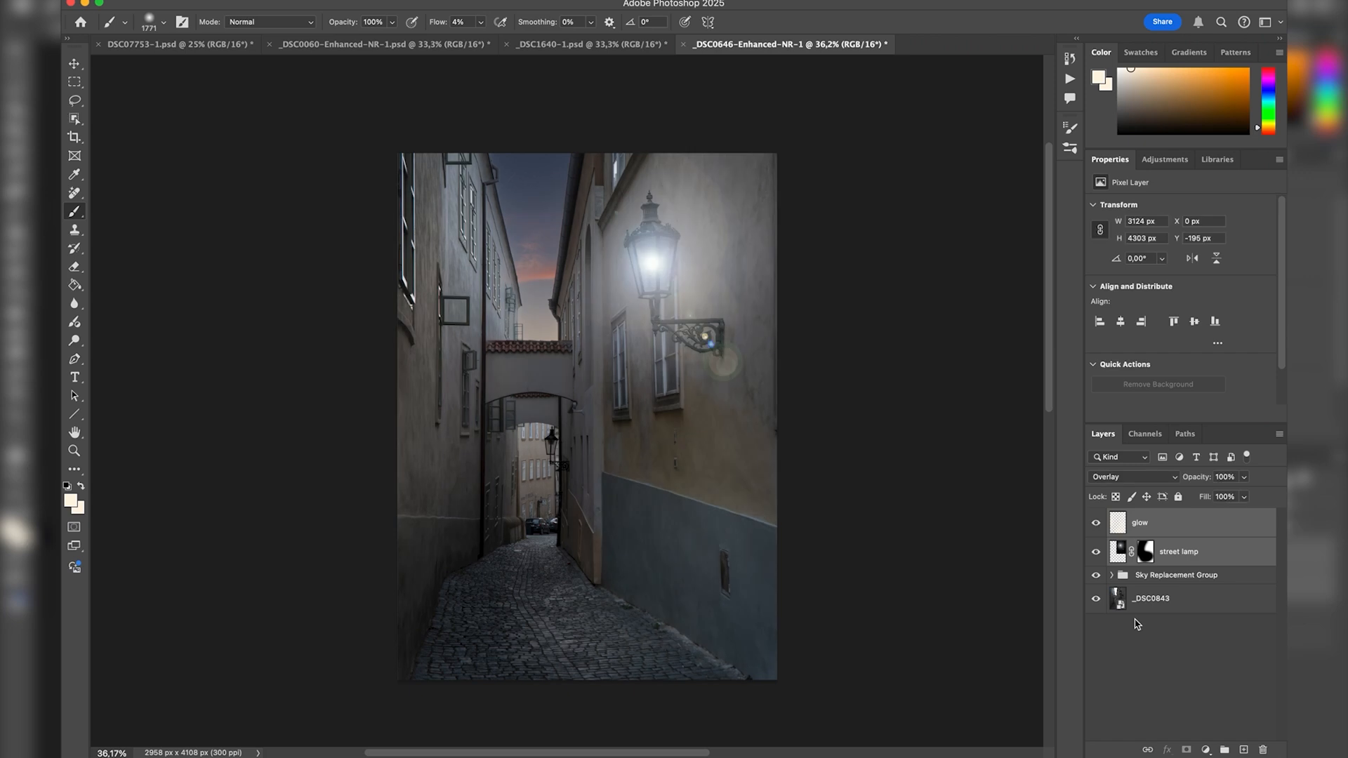